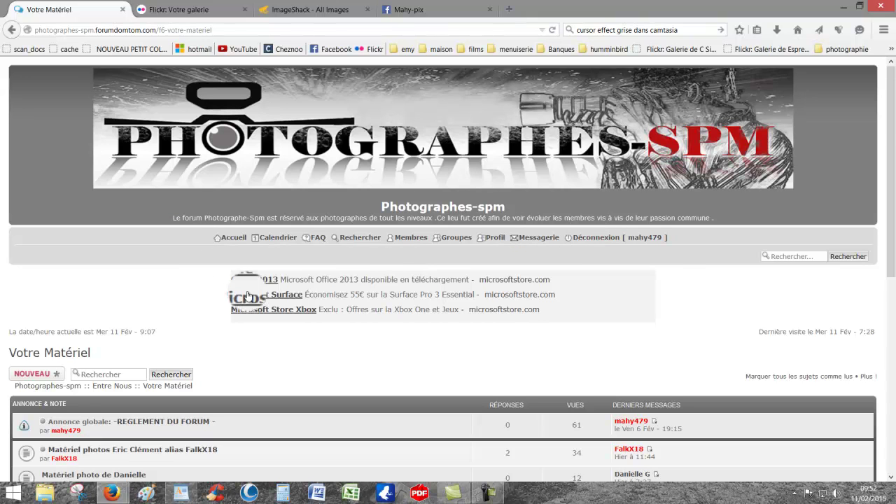
# - Go to the forum's home page and open the Votre Matériel section under Entre Nous
pyautogui.scroll(-5, 251, 291)
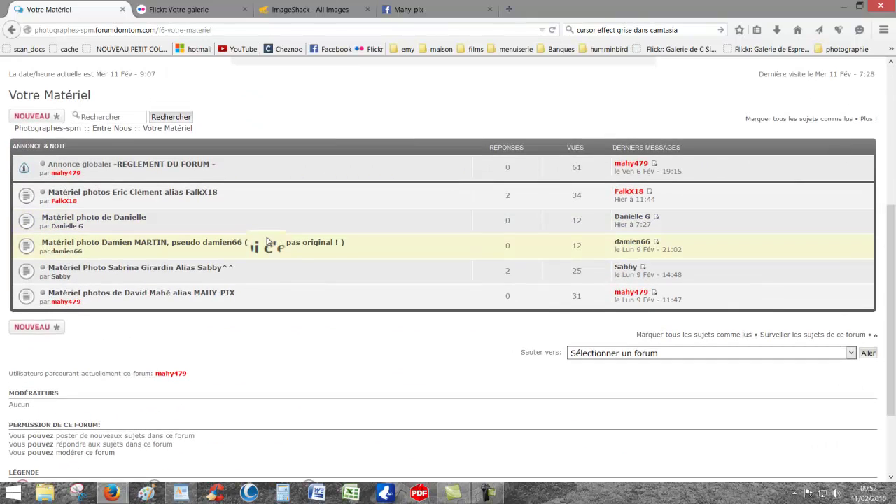
pyautogui.scroll(2, 154, 256)
pyautogui.click(219, 112)
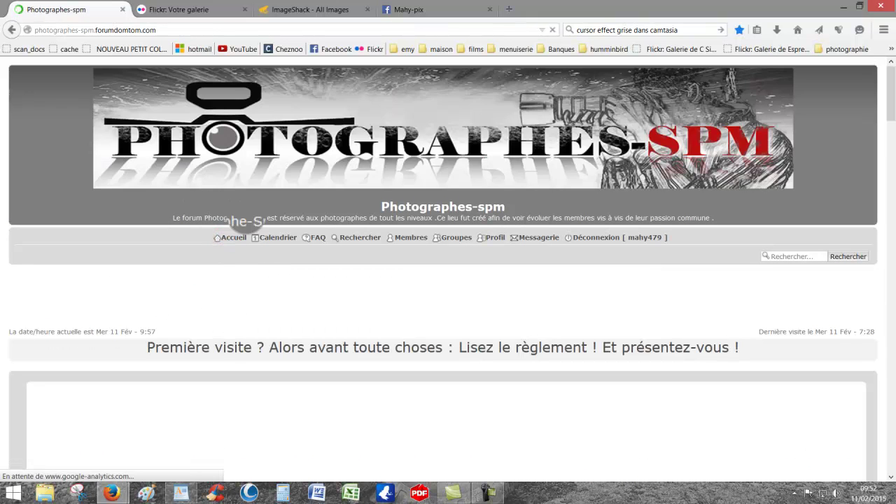
pyautogui.scroll(-7, 220, 294)
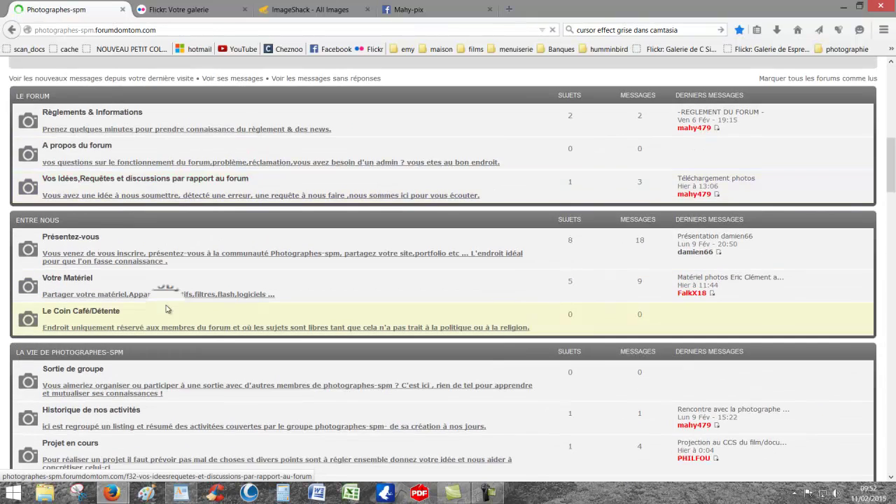
pyautogui.click(70, 280)
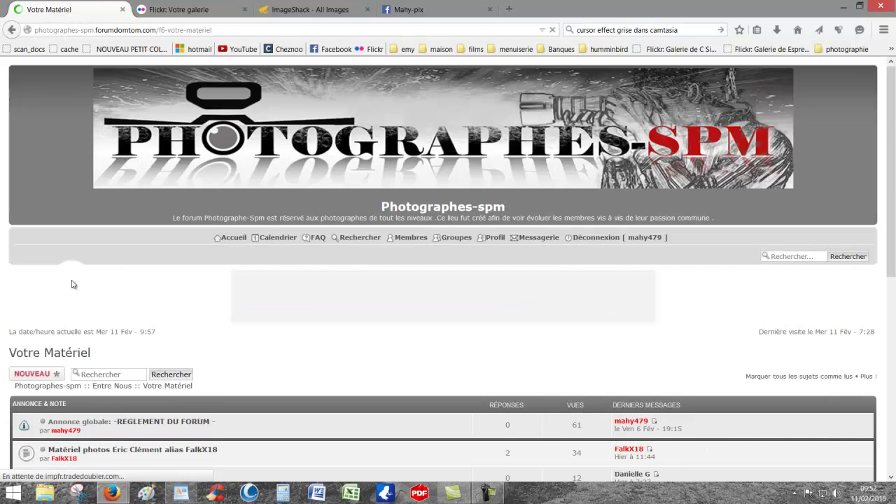
# - Start a new topic in Votre Matériel and title it "MATERIEL" followed by the author's first name
pyautogui.scroll(-2, 70, 294)
pyautogui.click(33, 246)
pyautogui.scroll(-1, 151, 359)
pyautogui.click(137, 332)
pyautogui.write('MATERIEL')
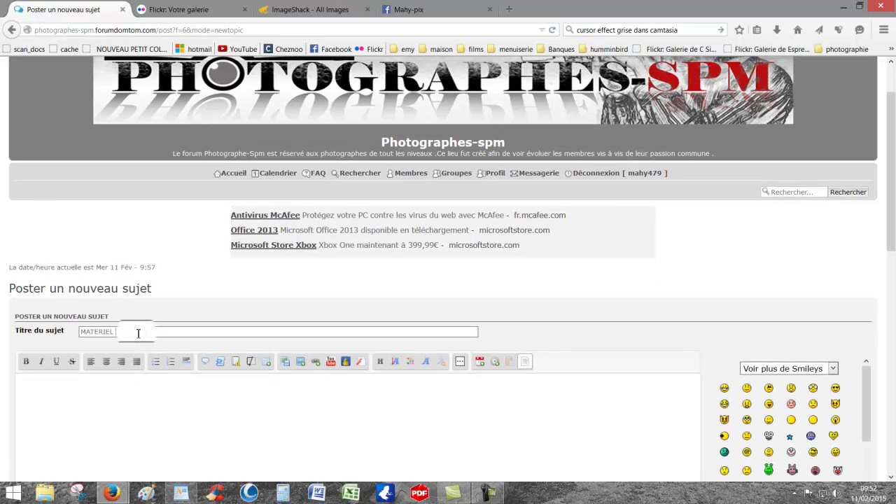
pyautogui.write(' DAVID')
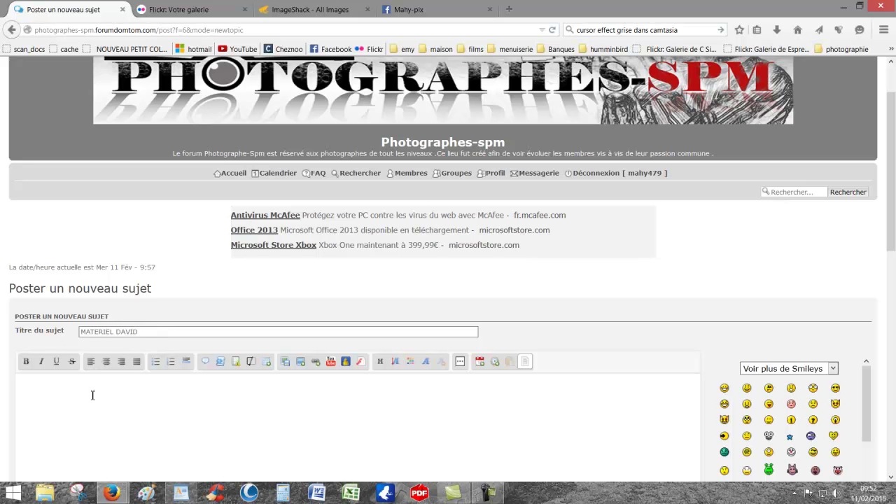
# - Write the message text "VOICI LA PHOTOS DE TOUT MON MATERIEL :" and add empty lines below it
pyautogui.click(137, 402)
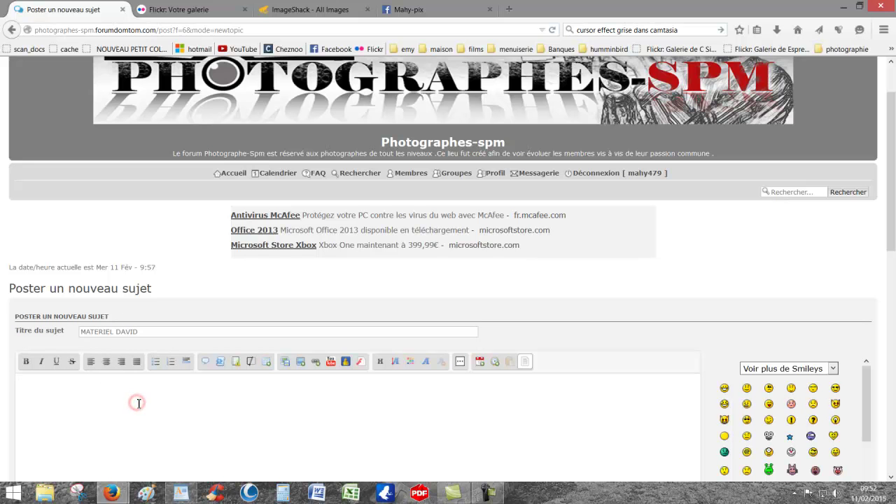
pyautogui.write('VOICI LA PHOTO')
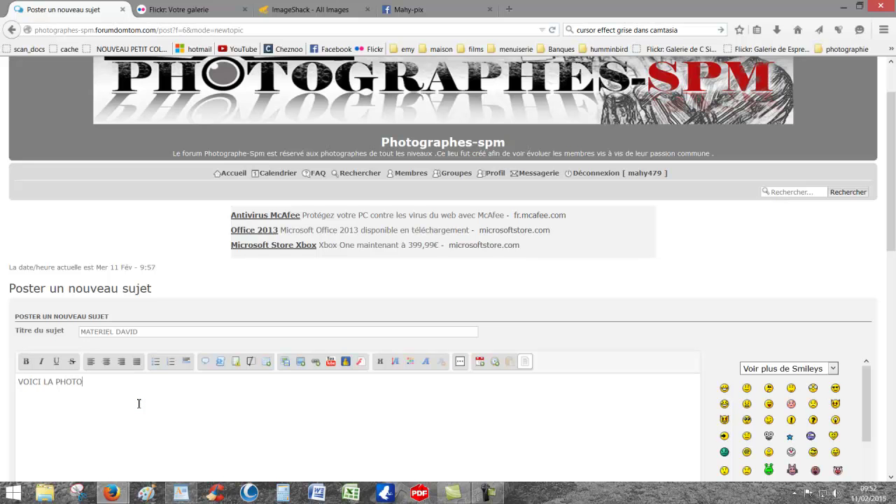
pyautogui.write('S DE TOUT MON')
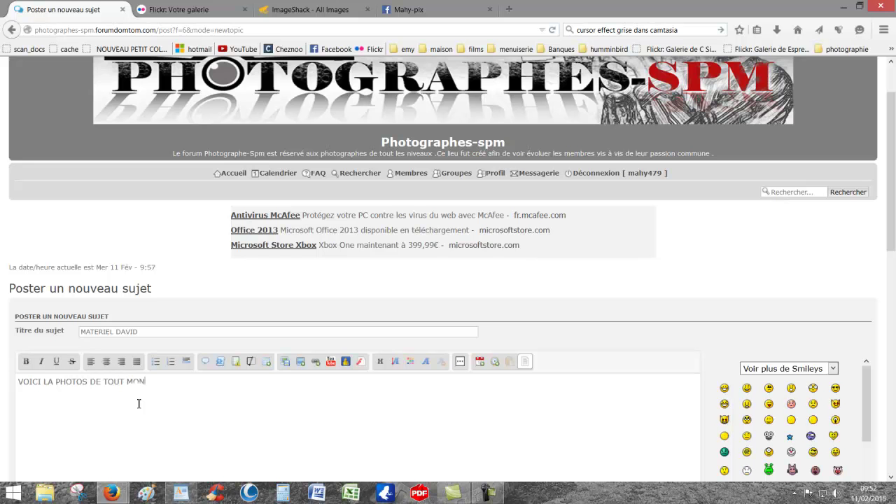
pyautogui.write(' MATERIEL')
pyautogui.scroll(-3, 202, 380)
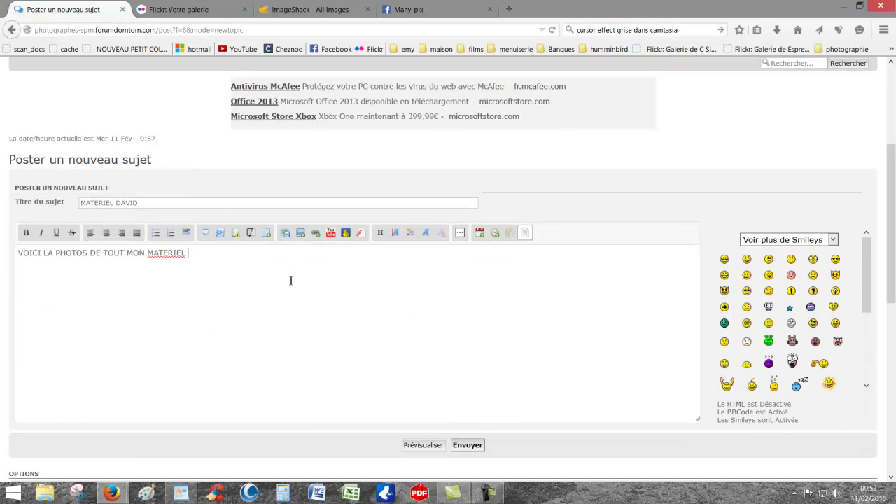
pyautogui.click(198, 252)
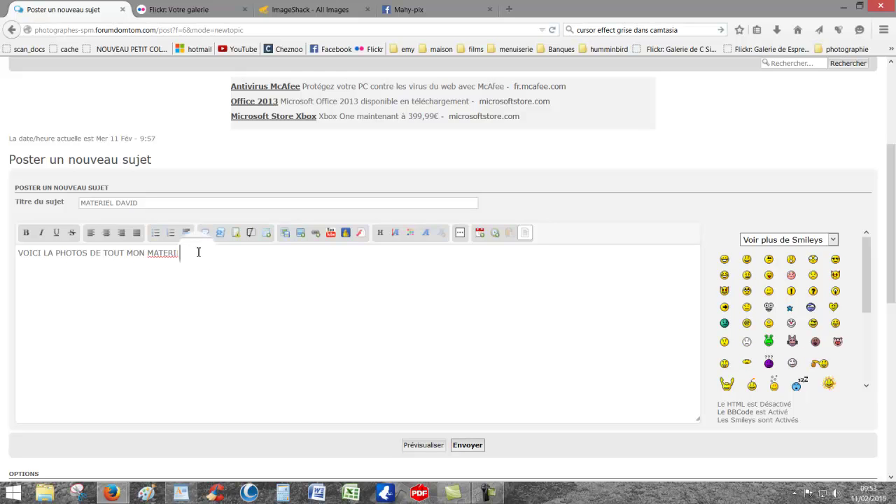
pyautogui.press('Return')
pyautogui.press('Return')
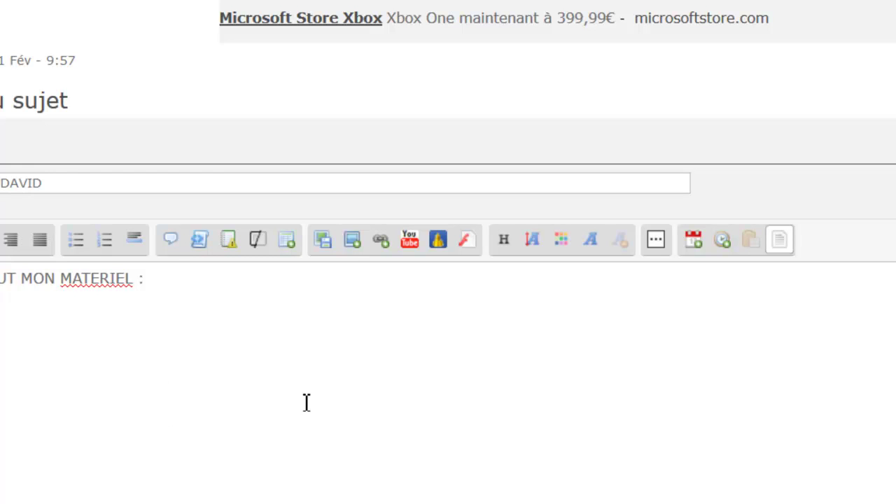
# - Open the Servimg image upload form in the message editor and choose matos_mahy-pix.JPG from the Bureau folder
pyautogui.click(326, 247)
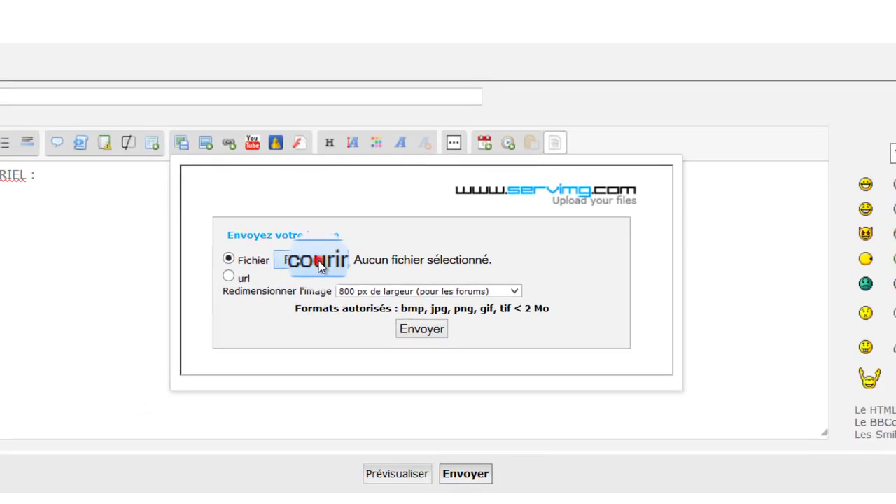
pyautogui.click(314, 246)
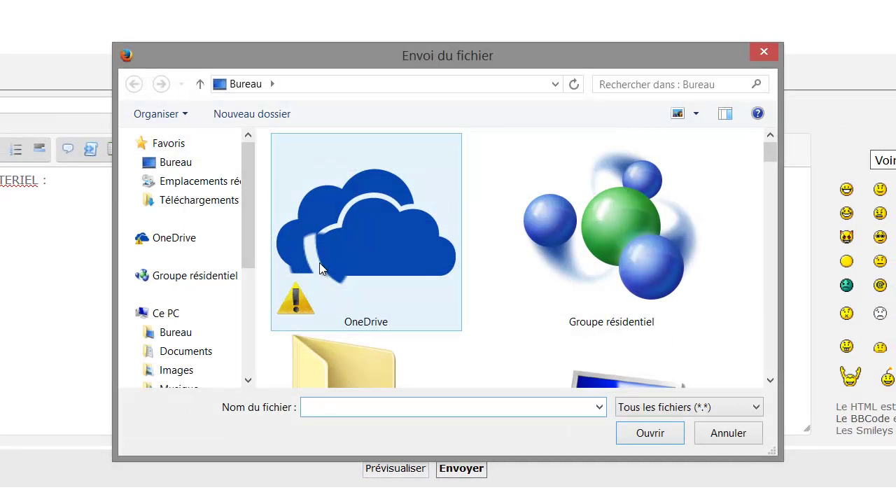
pyautogui.click(201, 166)
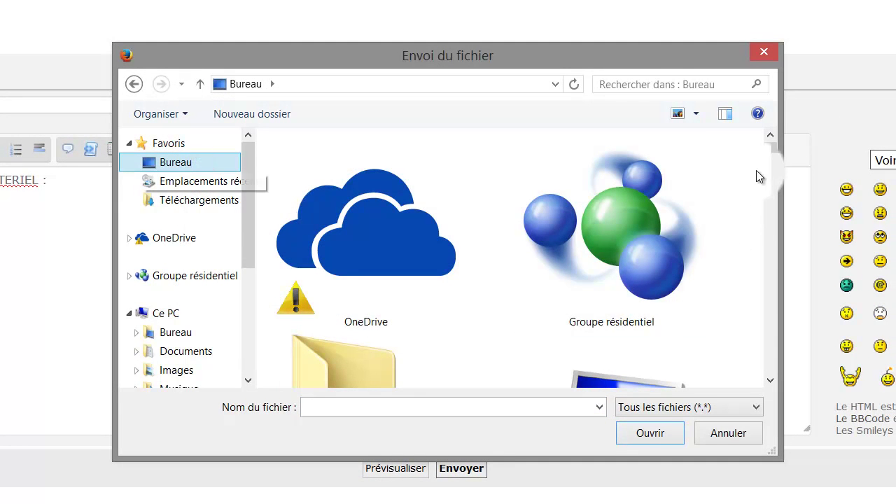
pyautogui.moveTo(765, 147); pyautogui.dragTo(759, 350)
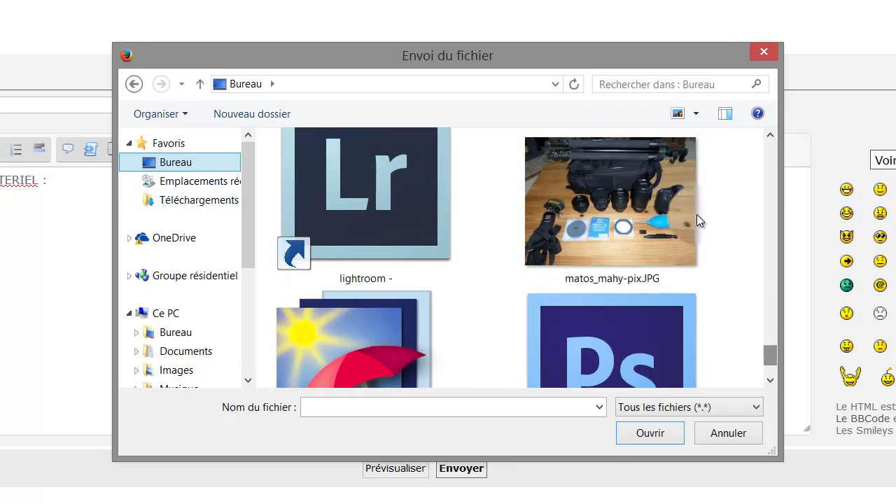
pyautogui.click(605, 195)
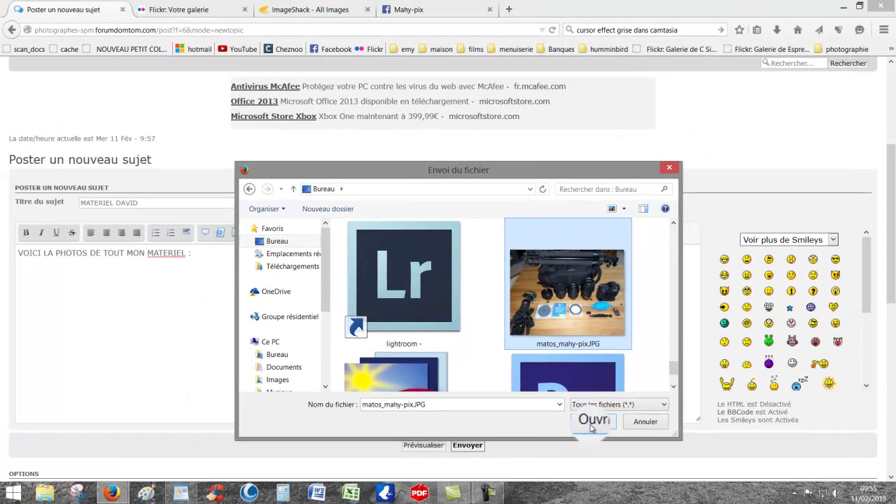
pyautogui.click(593, 423)
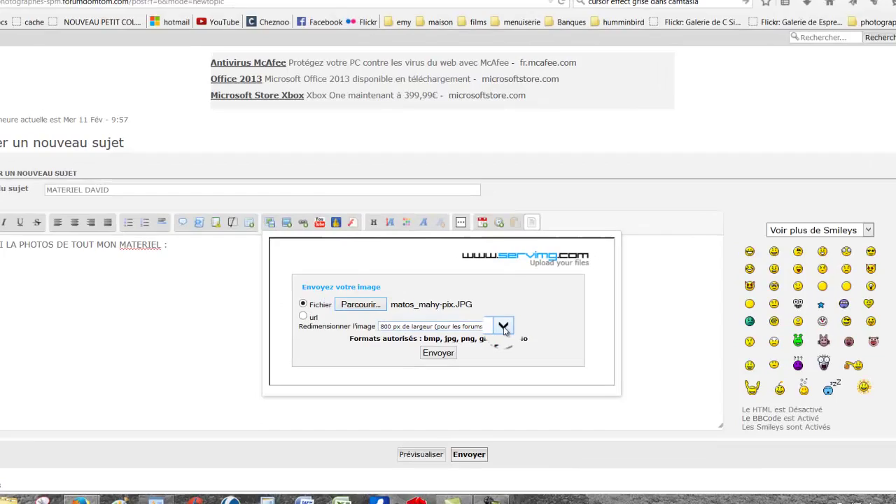
# - Set the image resizing to 800 px de largeur (pour les forums) and upload the picture
pyautogui.click(504, 327)
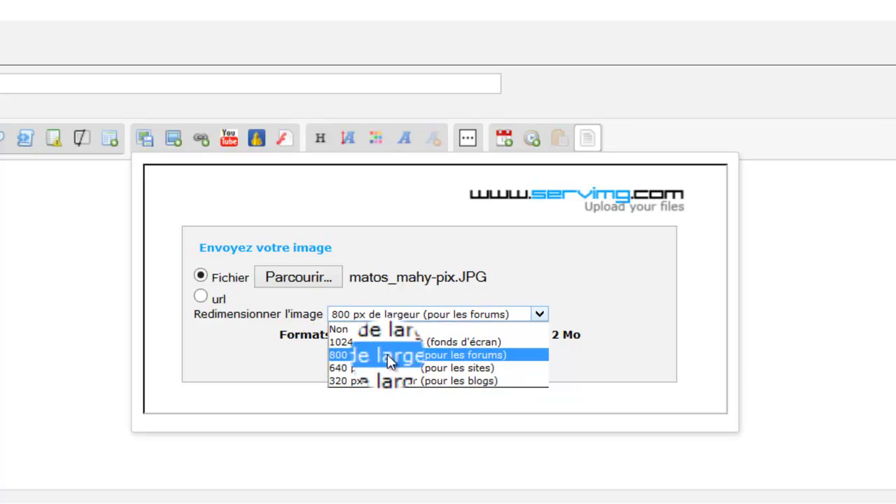
pyautogui.click(480, 355)
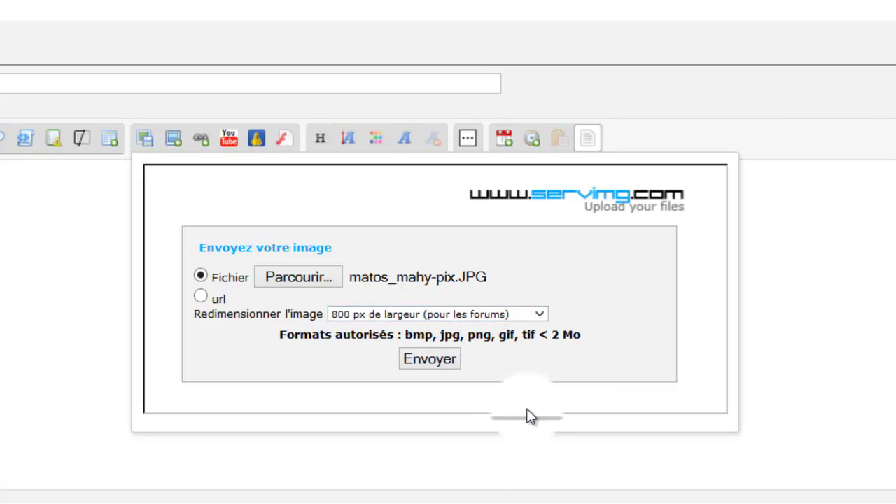
pyautogui.click(436, 362)
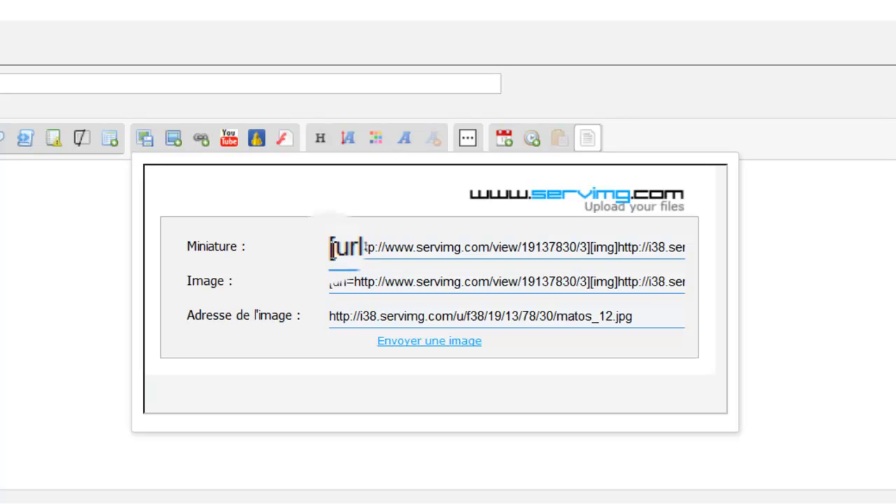
# - Go through the Miniature, Image and Adresse de l'image links of the uploaded picture and copy the Image code
pyautogui.moveTo(330, 249); pyautogui.dragTo(756, 266)
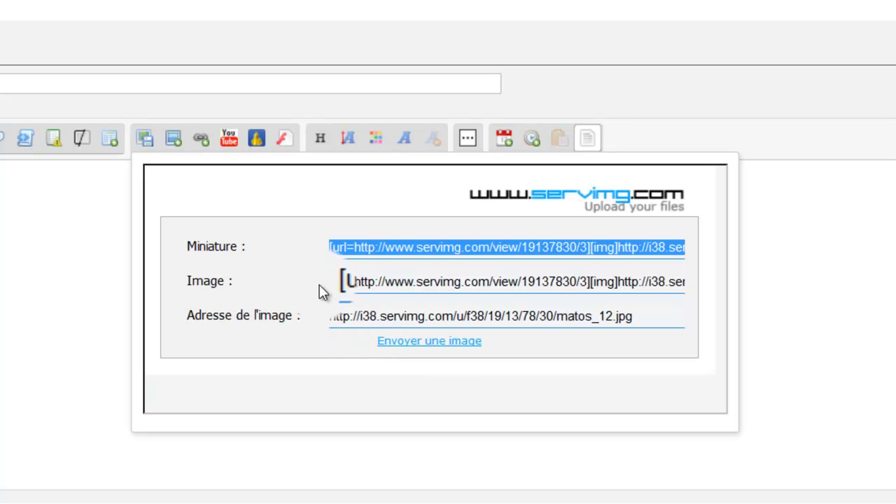
pyautogui.click(341, 288)
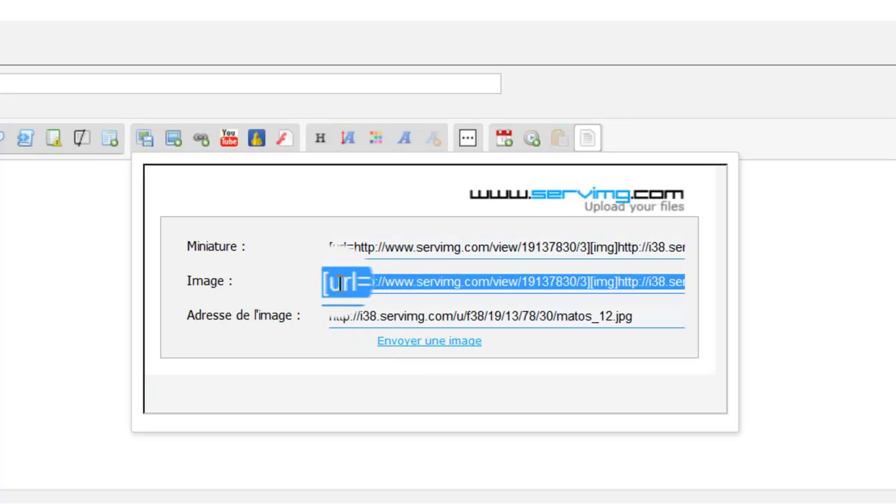
pyautogui.click(360, 319)
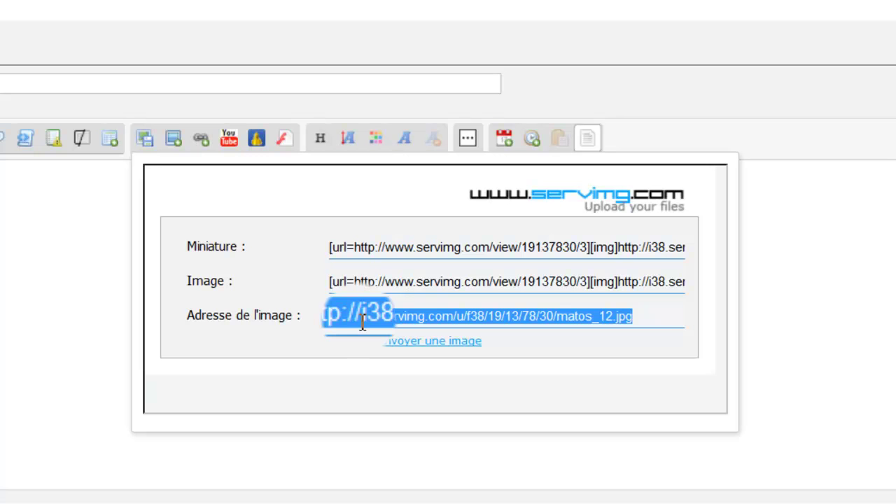
pyautogui.click(329, 283)
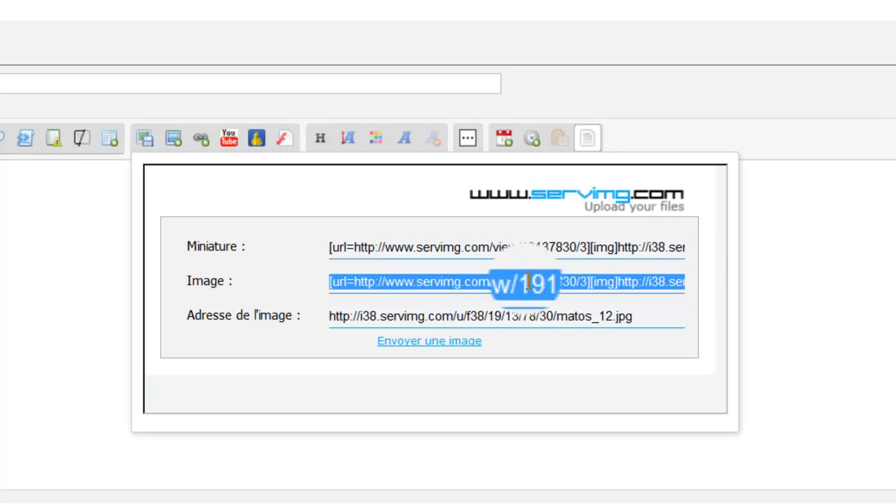
pyautogui.rightClick(489, 283)
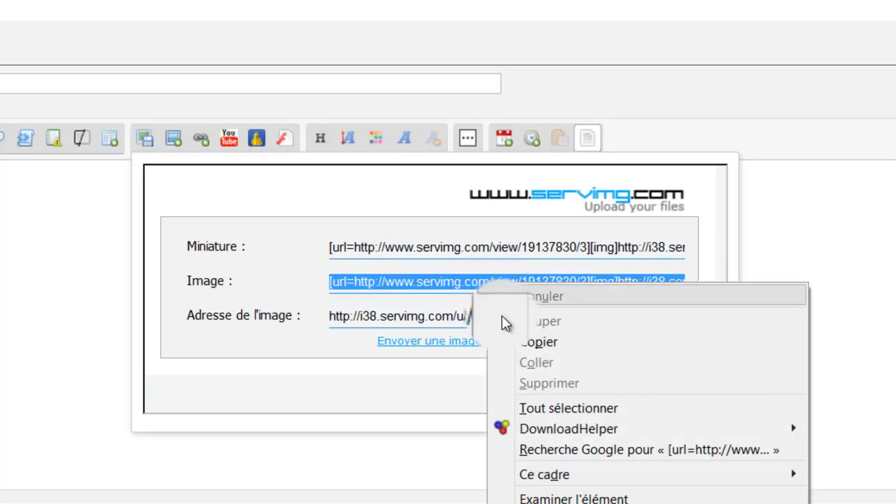
pyautogui.click(560, 342)
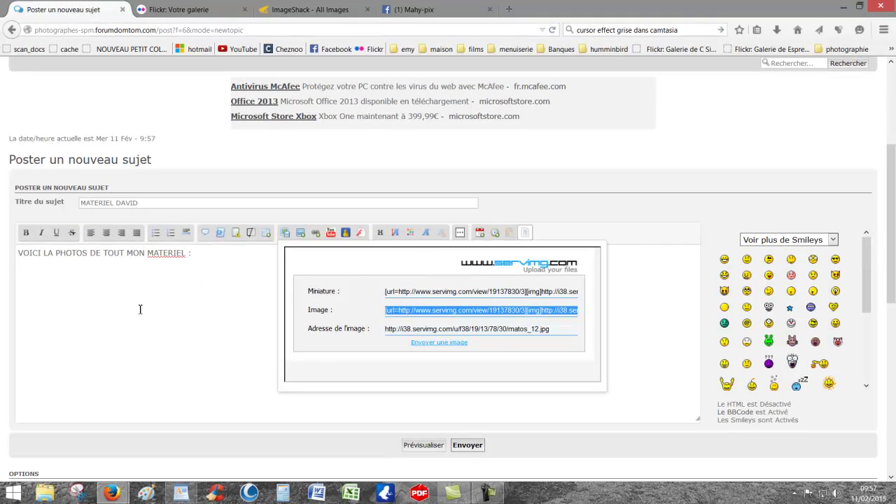
# - Paste the copied image code below the message text and submit the new topic
pyautogui.click(112, 296)
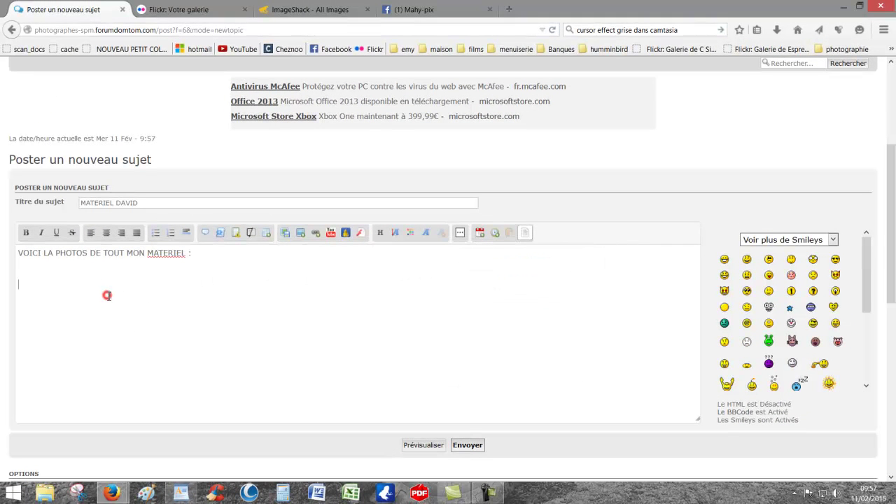
pyautogui.rightClick(30, 284)
pyautogui.click(52, 326)
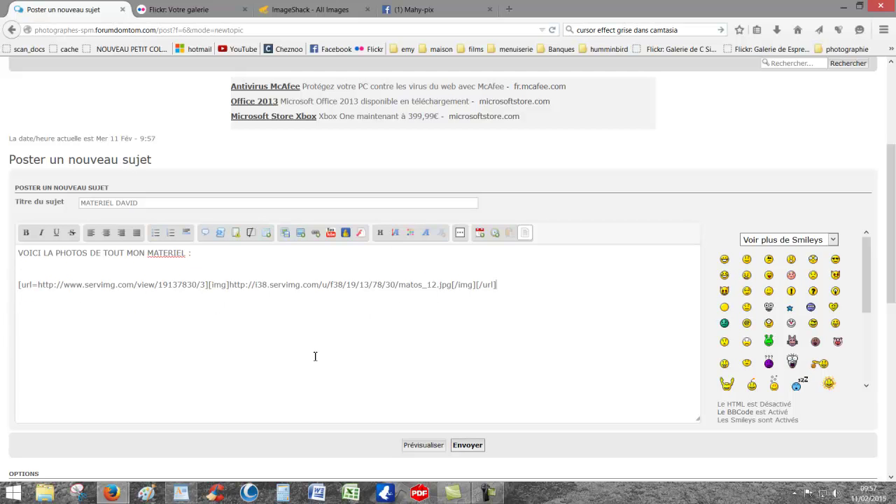
pyautogui.click(467, 445)
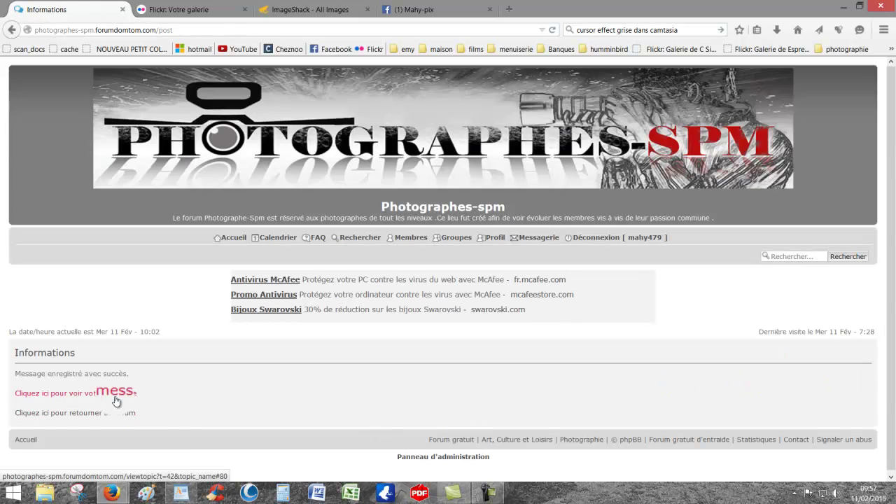
# - Open the published message and check how the equipment photo is displayed under its text
pyautogui.click(115, 398)
pyautogui.scroll(-5, 206, 114)
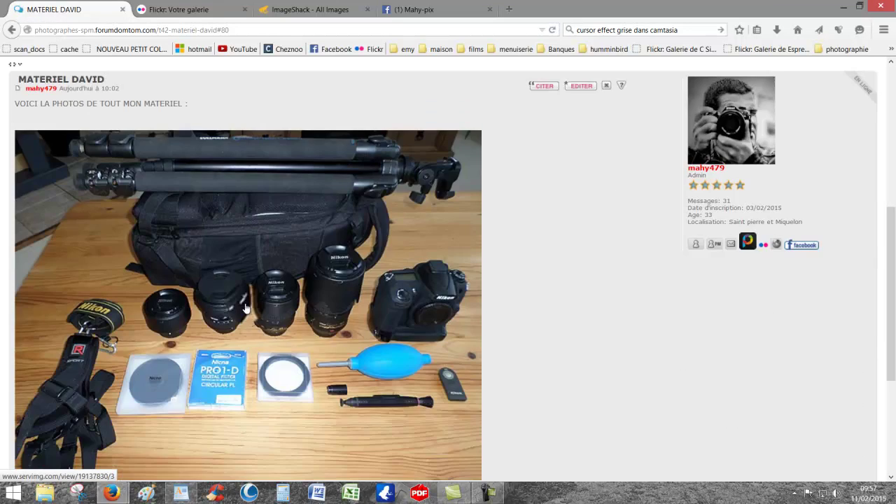
pyautogui.scroll(2, 677, 264)
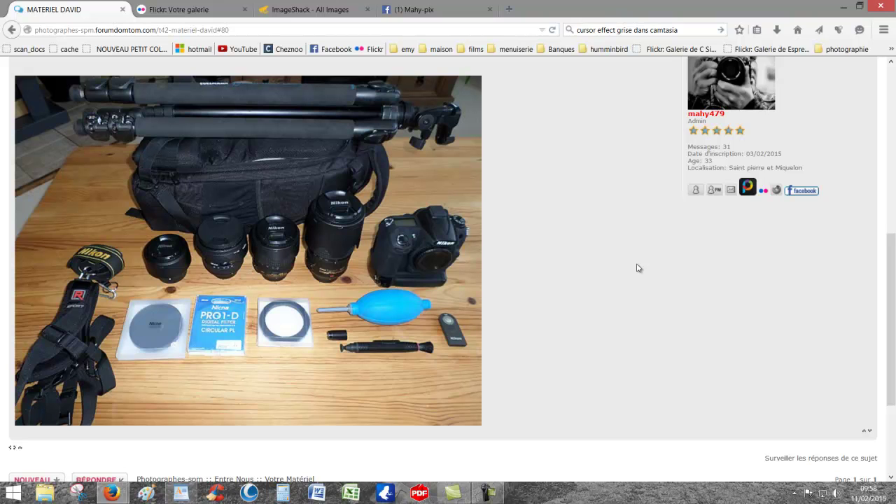
pyautogui.scroll(1, 638, 268)
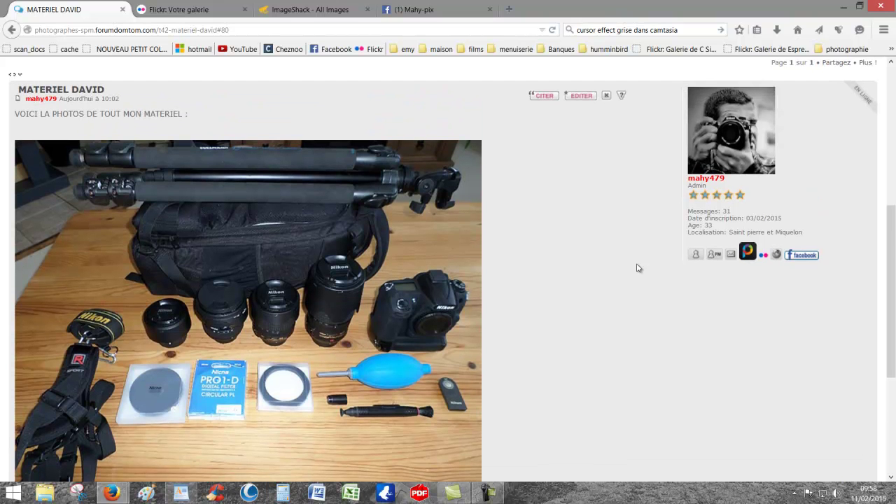
pyautogui.scroll(-1, 638, 268)
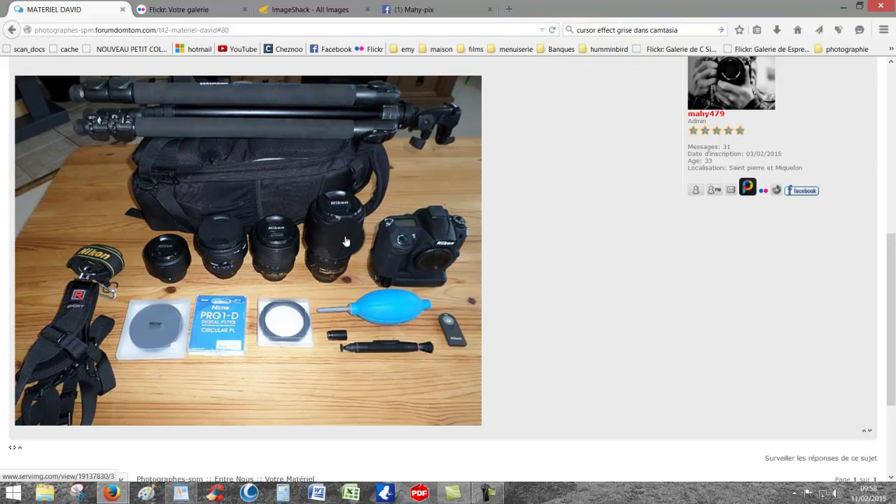
pyautogui.scroll(1, 344, 243)
pyautogui.scroll(2, 336, 245)
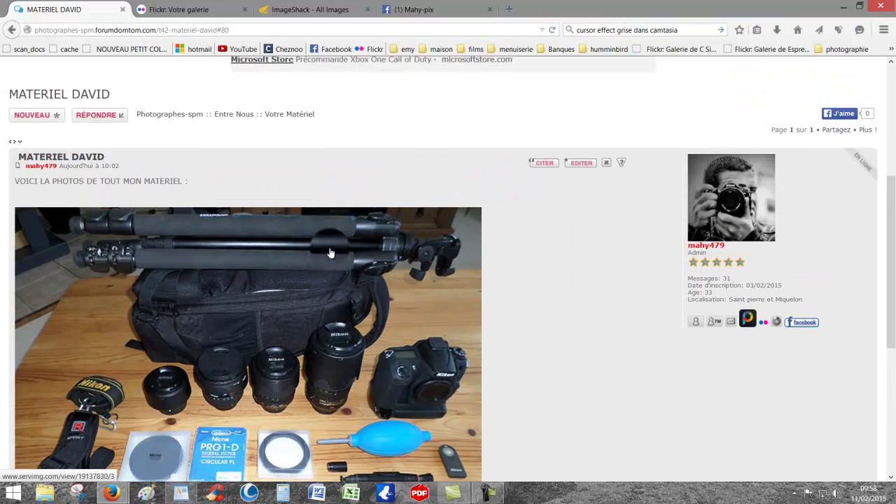
# - Reopen the published equipment message for editing to review its image code, resubmit it and view the message again
pyautogui.scroll(1, 254, 240)
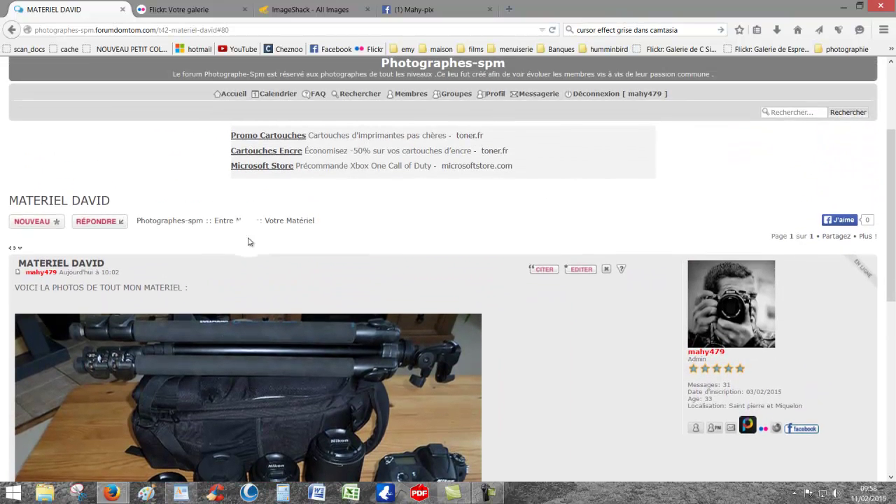
pyautogui.click(581, 289)
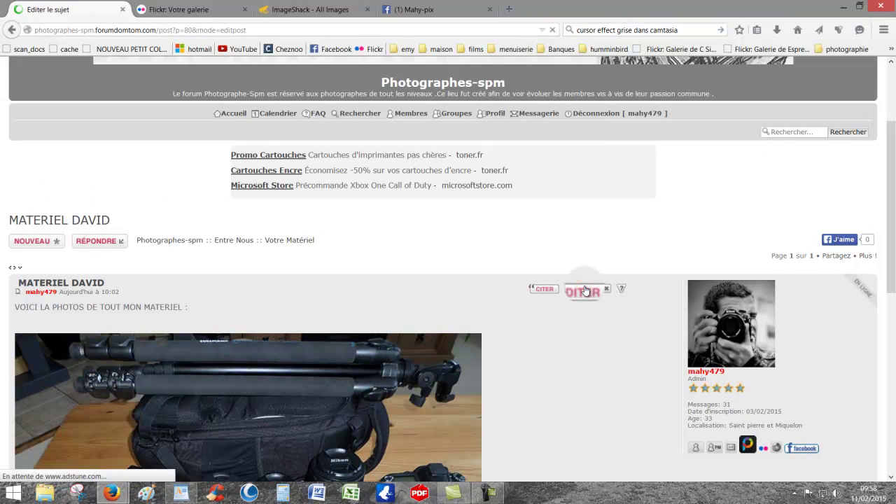
pyautogui.scroll(-2, 194, 392)
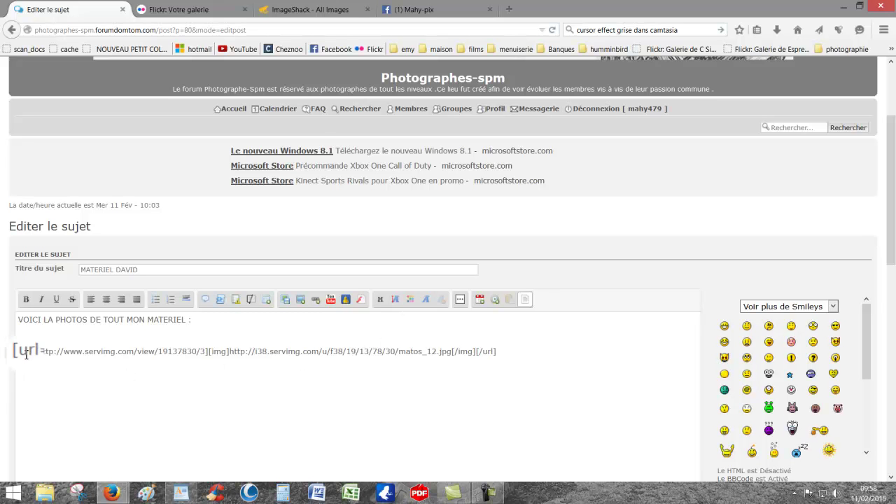
pyautogui.scroll(-2, 504, 426)
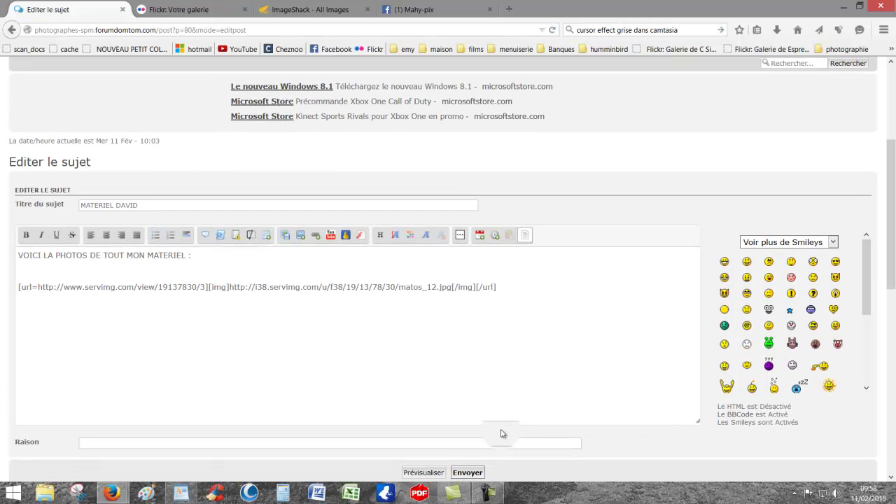
pyautogui.click(473, 473)
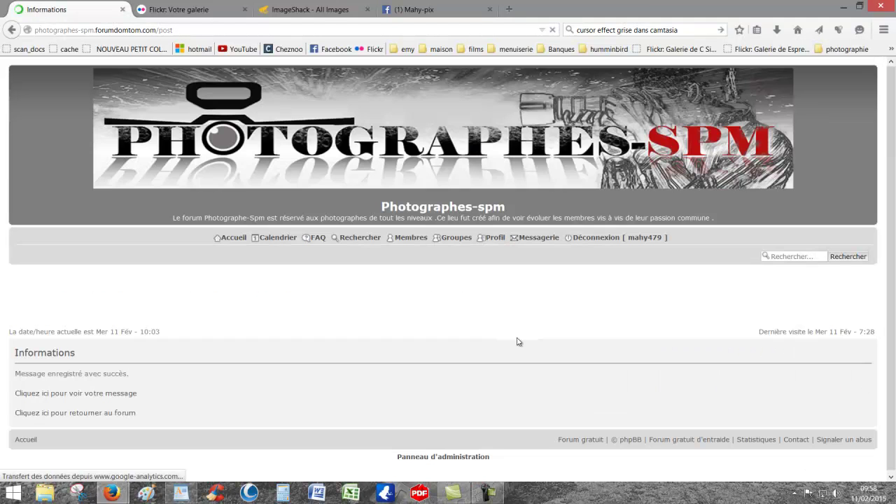
pyautogui.click(102, 397)
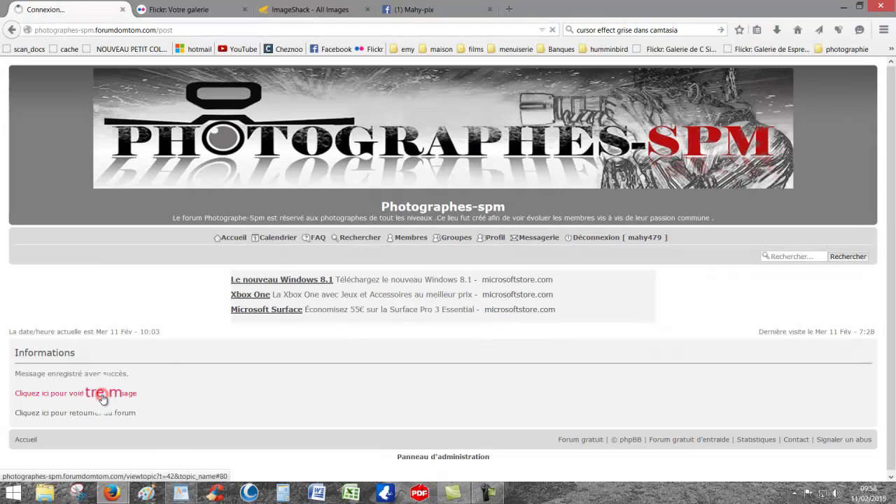
pyautogui.scroll(5, 333, 303)
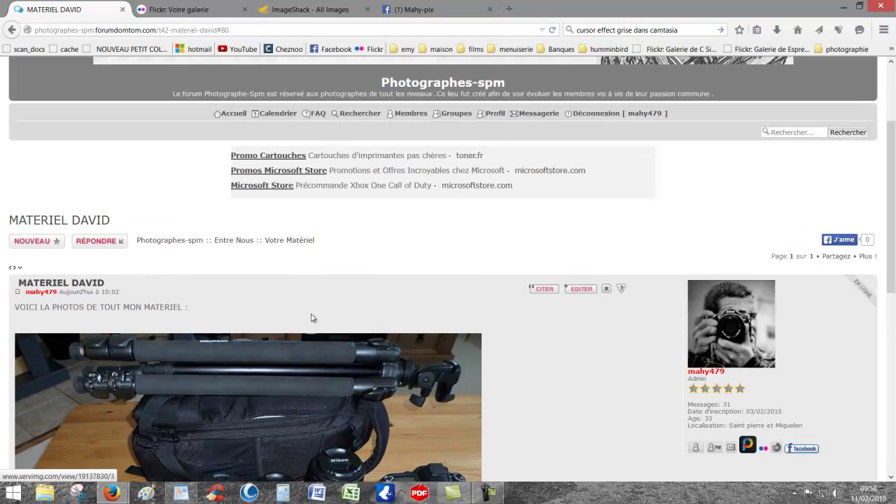
# - Go back through the forum home page to the Votre Matériel section and start a new topic
pyautogui.scroll(2, 333, 303)
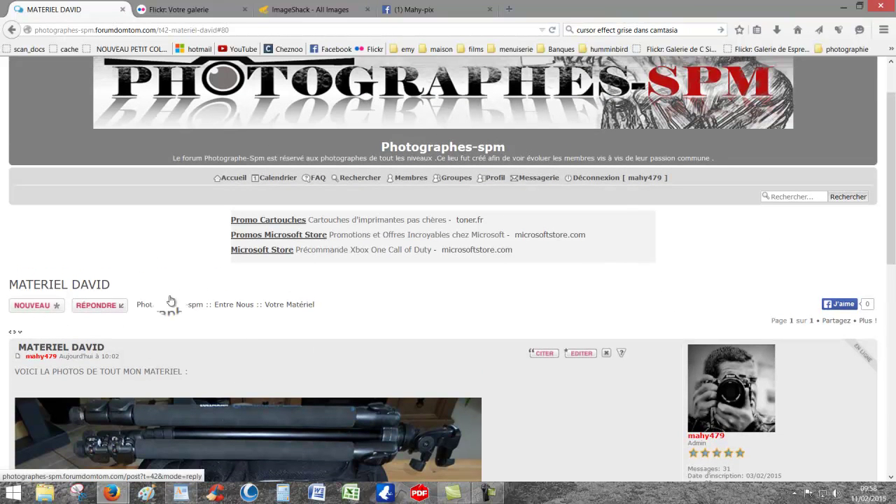
pyautogui.click(231, 310)
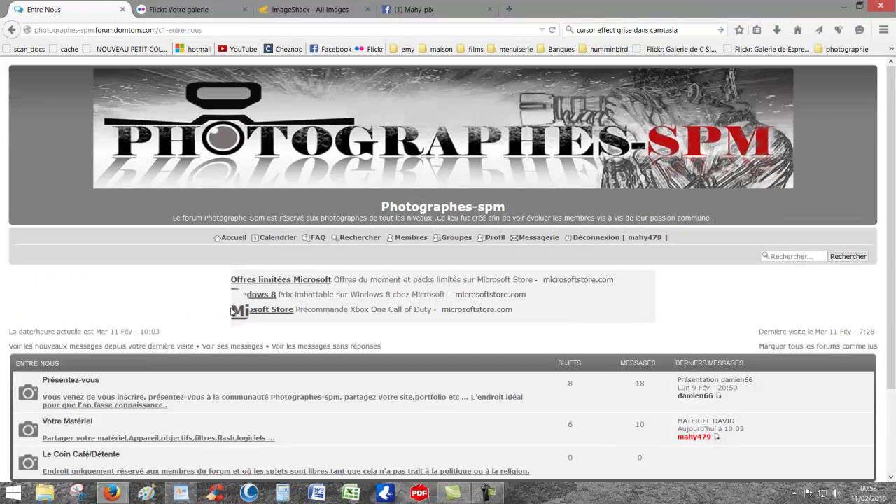
pyautogui.scroll(-1, 131, 310)
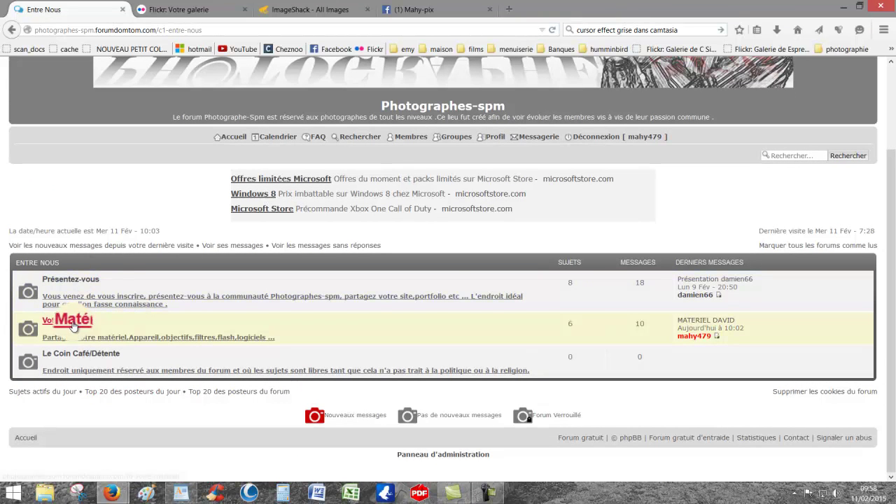
pyautogui.click(235, 141)
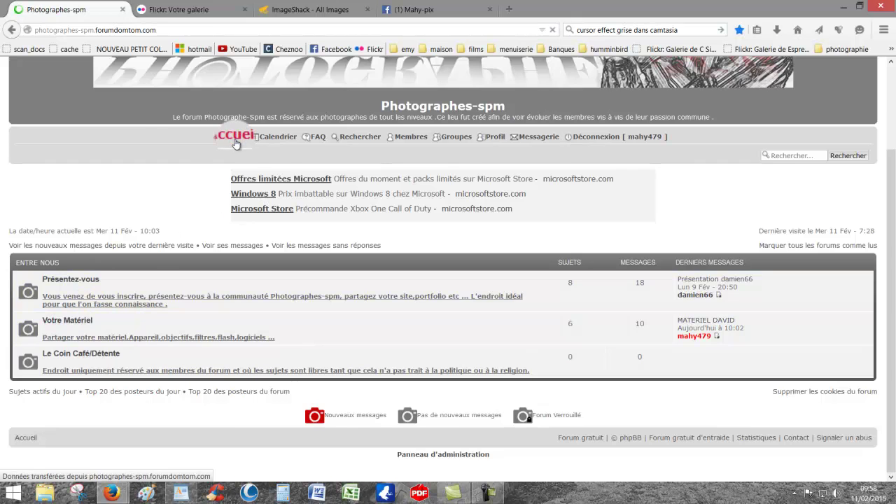
pyautogui.scroll(-5, 126, 285)
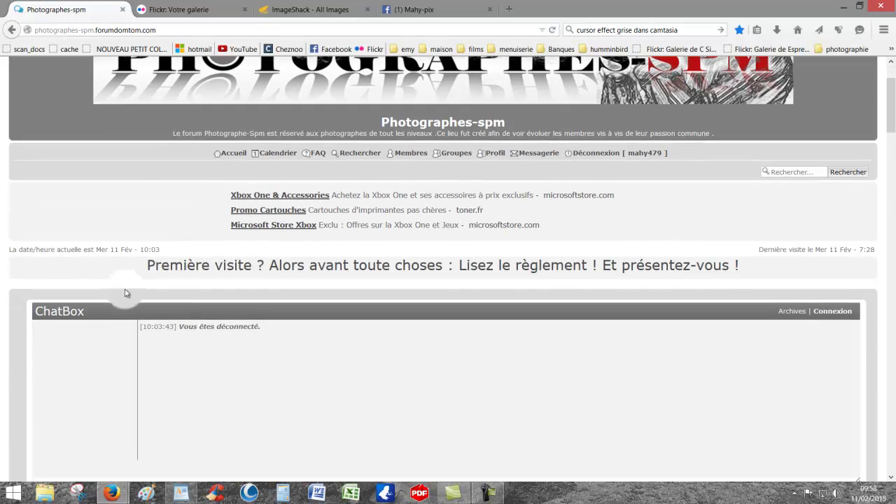
pyautogui.click(71, 414)
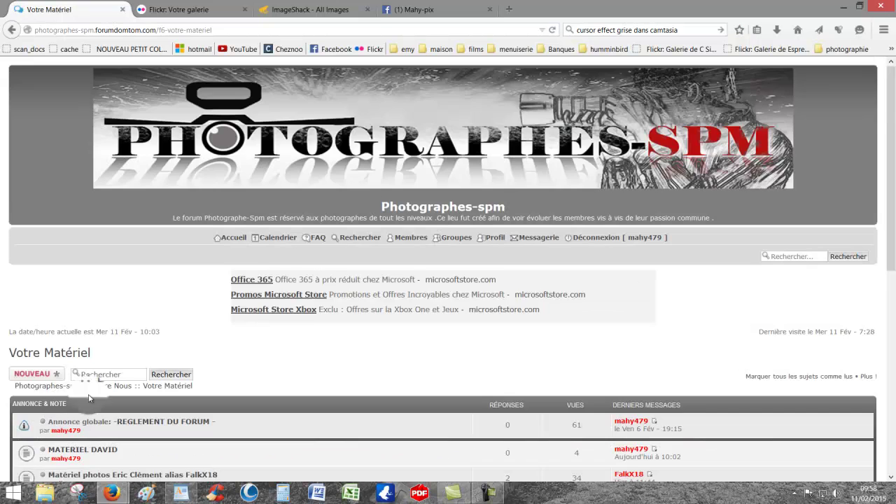
pyautogui.scroll(-3, 98, 343)
pyautogui.click(31, 246)
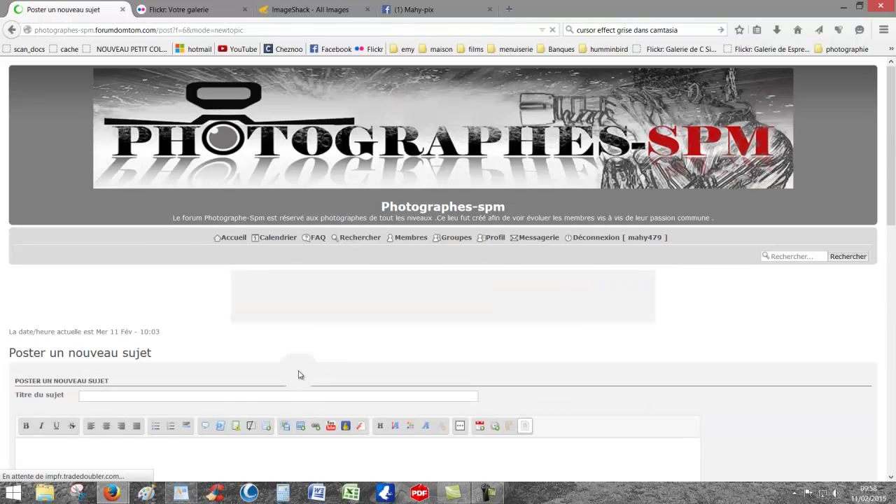
# - Title the topic MATERIEL DE plus the member's first name and 2, and enter the message VOICI MON MATERIEL :
pyautogui.click(242, 398)
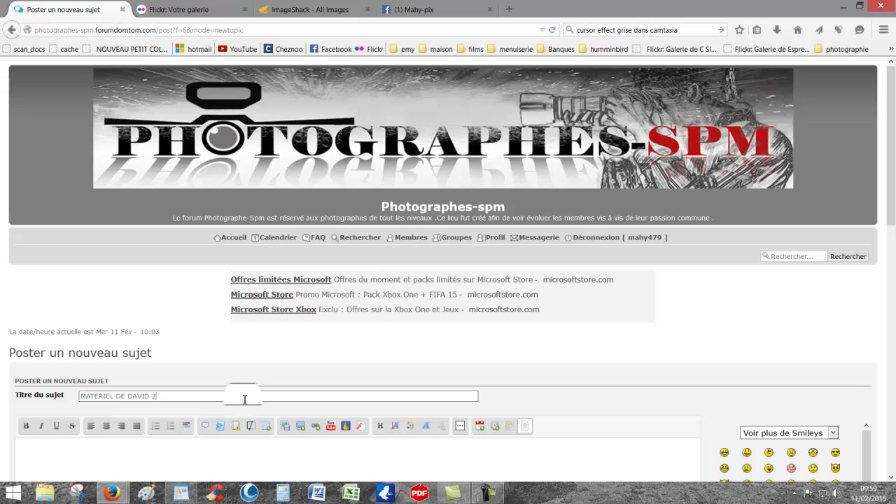
pyautogui.scroll(-5, 340, 366)
pyautogui.click(192, 292)
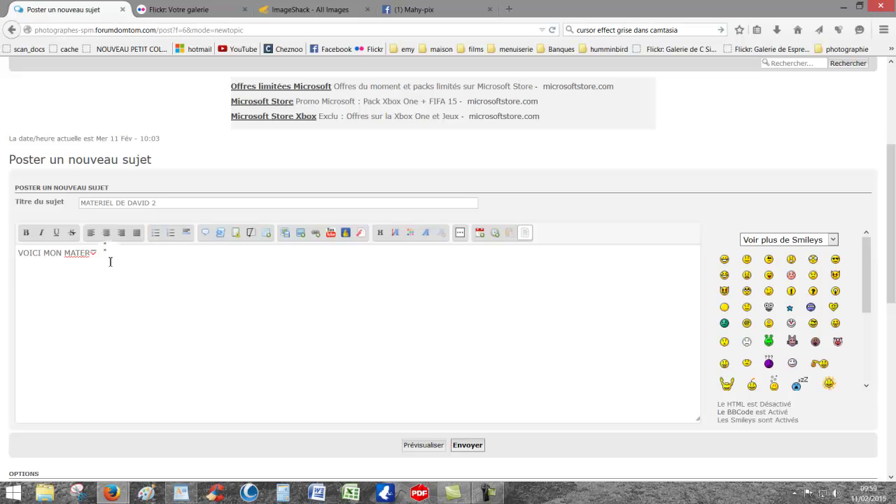
pyautogui.write(':')
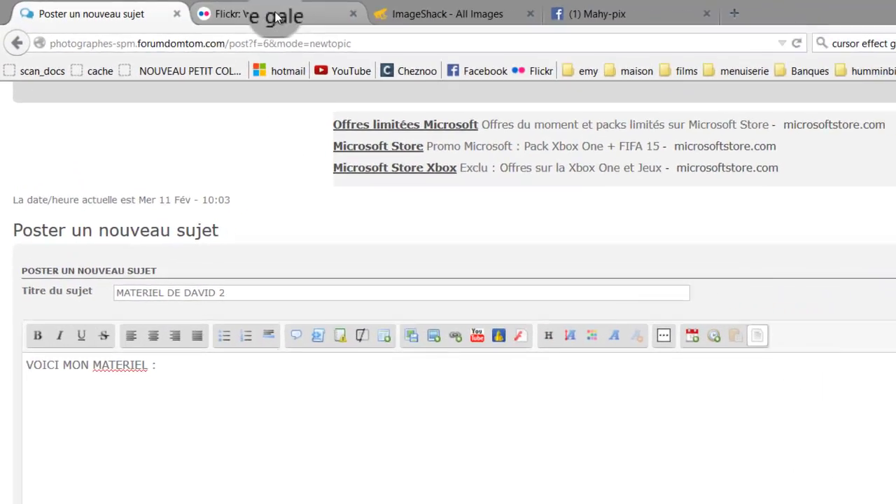
# - Switch to the Flickr gallery, open the welder photo DSC_44 and look over its camera details
pyautogui.click(266, 19)
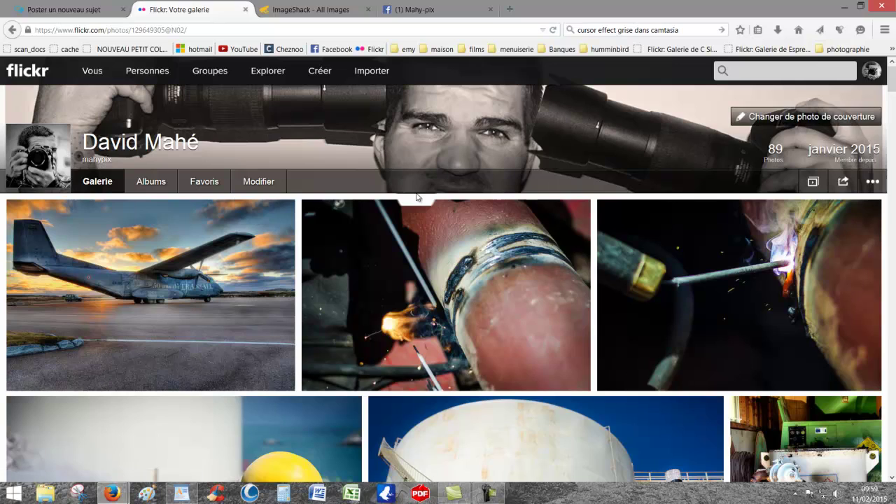
pyautogui.scroll(-5, 189, 218)
pyautogui.scroll(5, 339, 243)
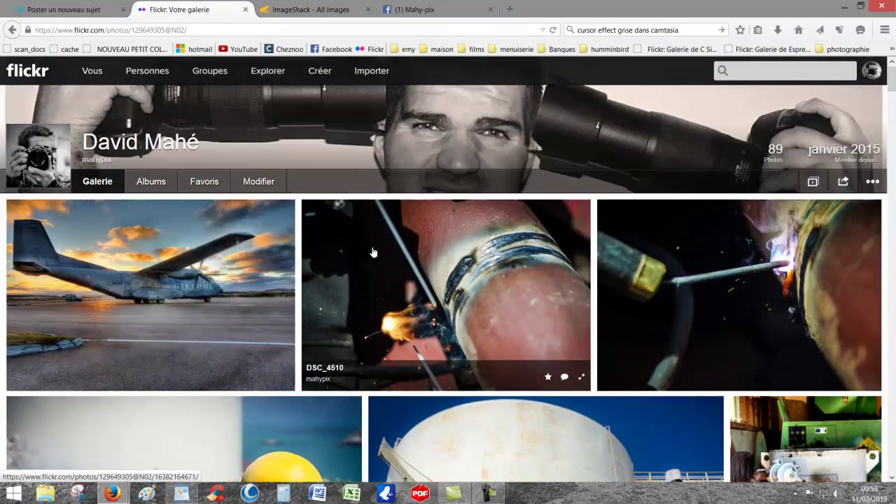
pyautogui.scroll(-6, 369, 245)
pyautogui.scroll(-9, 161, 278)
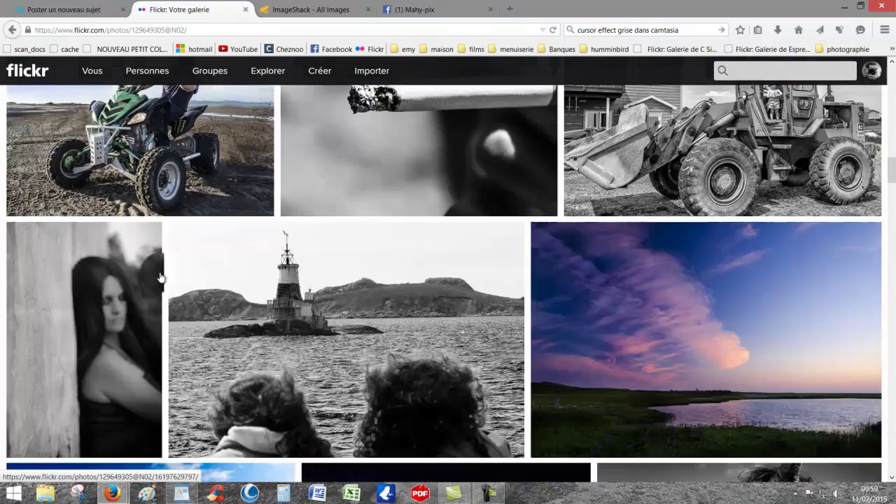
pyautogui.scroll(4, 161, 277)
pyautogui.scroll(5, 160, 277)
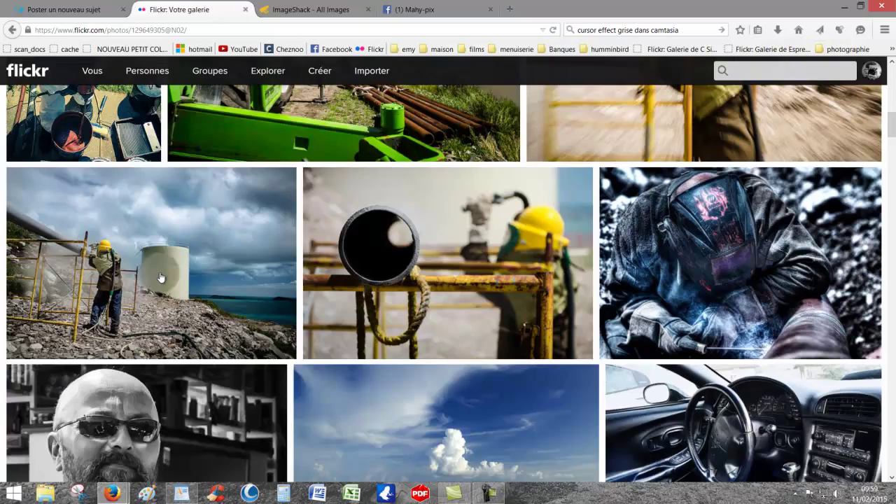
pyautogui.scroll(-3, 159, 277)
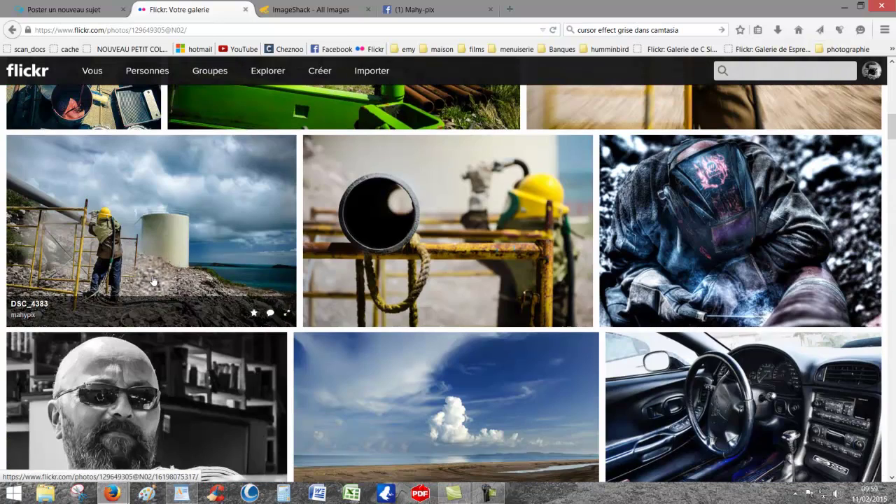
pyautogui.scroll(1, 152, 281)
pyautogui.scroll(1, 151, 281)
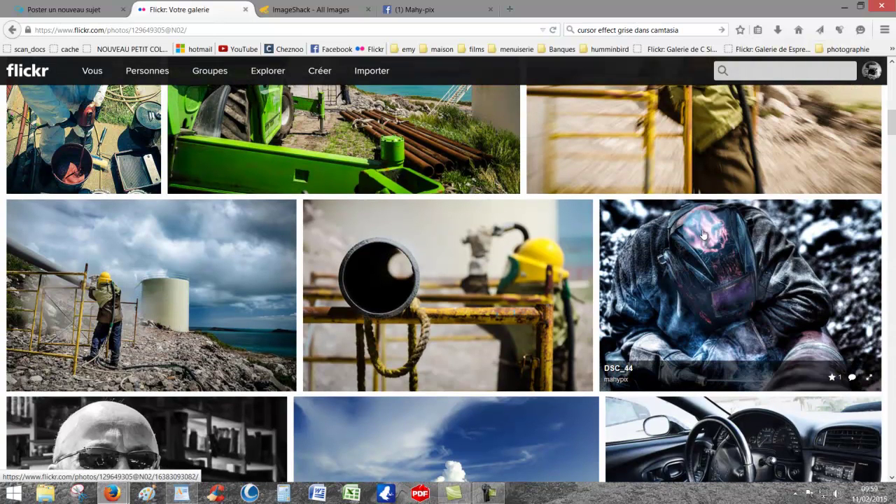
pyautogui.click(692, 274)
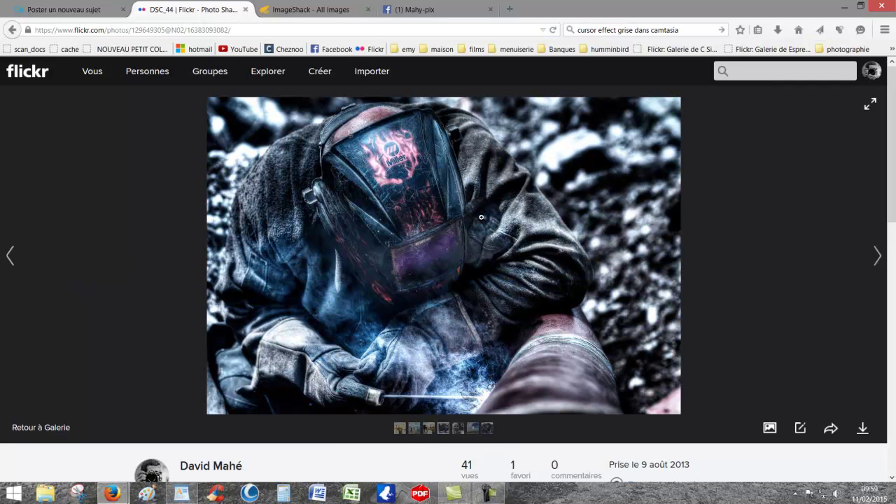
pyautogui.scroll(-5, 482, 218)
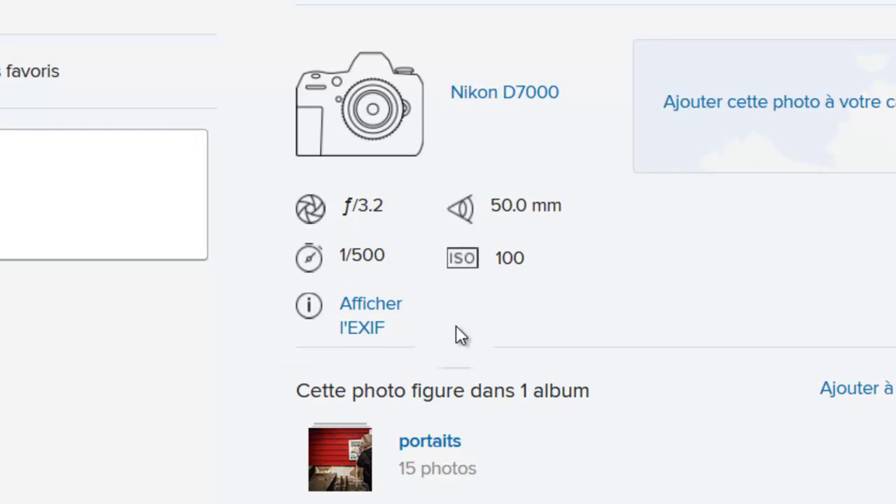
pyautogui.scroll(10, 393, 242)
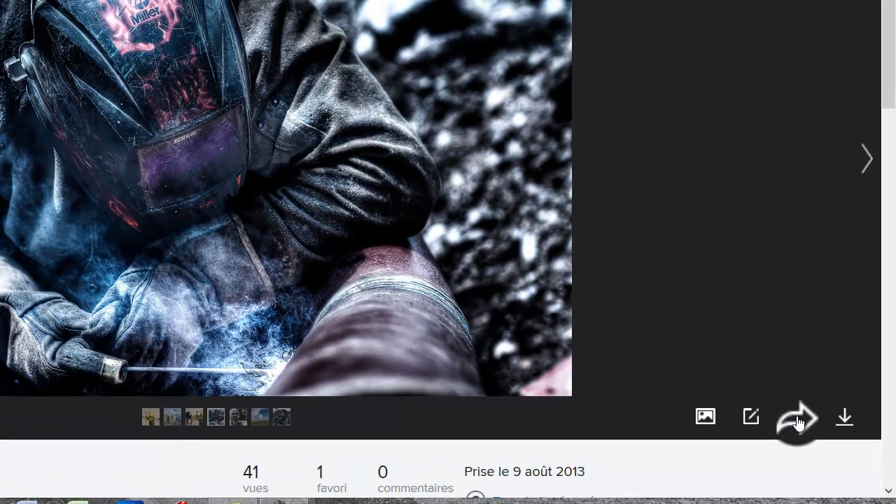
# - Open the welder photo's sharing options and choose the BBCode format at Taille moyenne 800 × 535
pyautogui.click(798, 421)
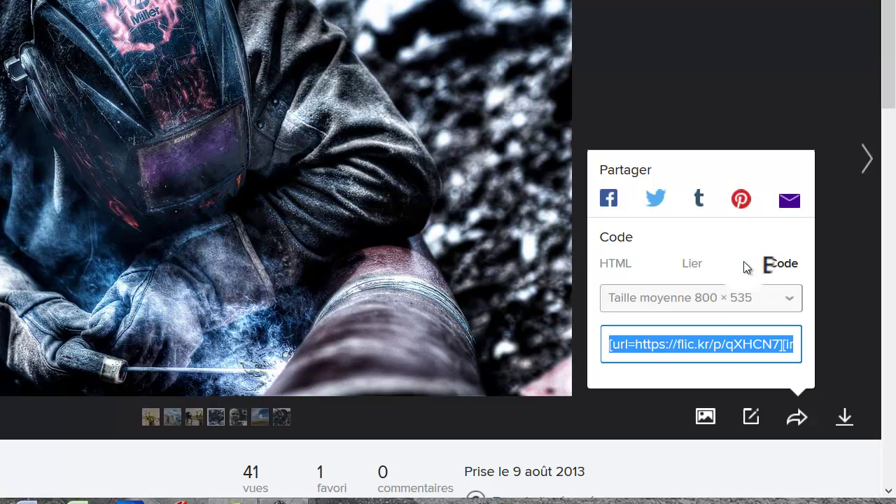
pyautogui.click(610, 264)
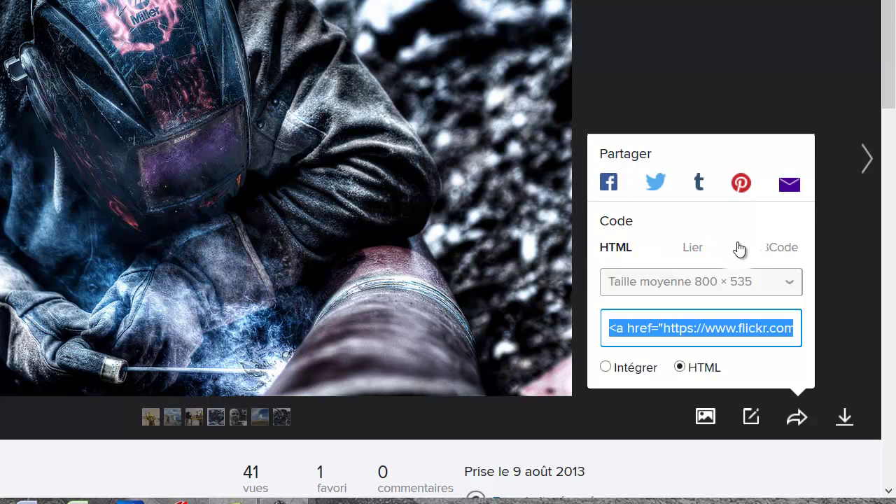
pyautogui.click(777, 250)
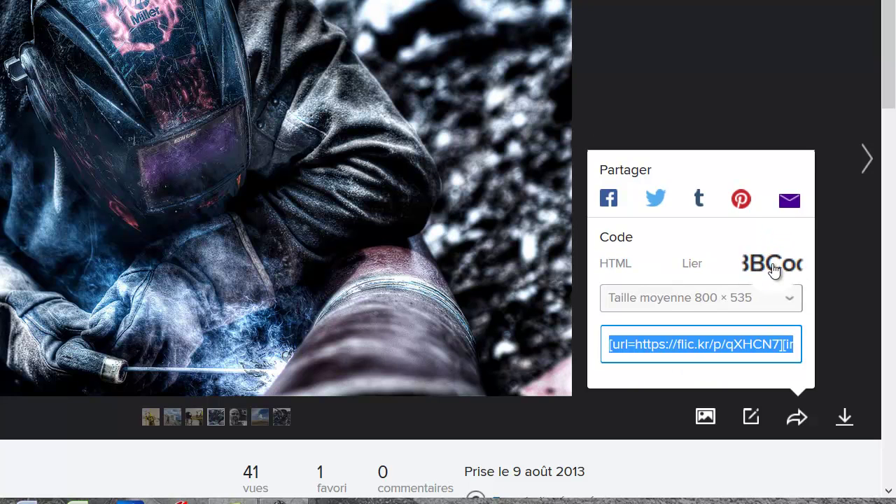
pyautogui.click(790, 301)
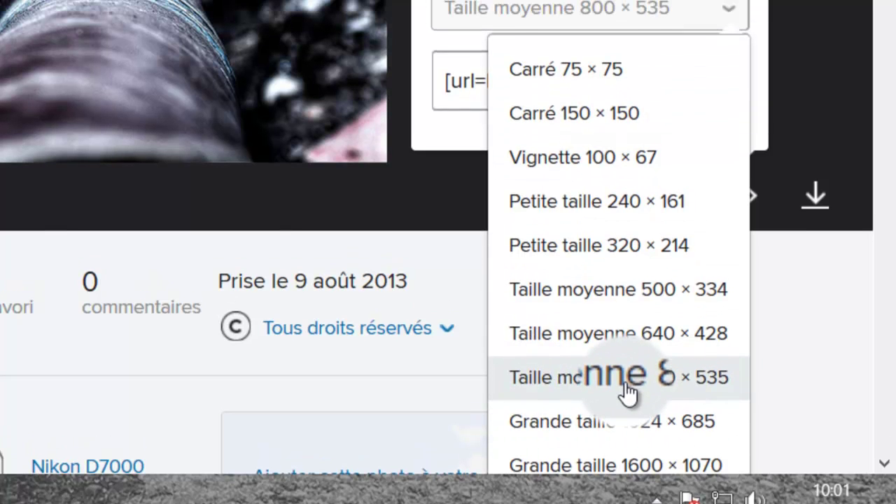
pyautogui.click(630, 372)
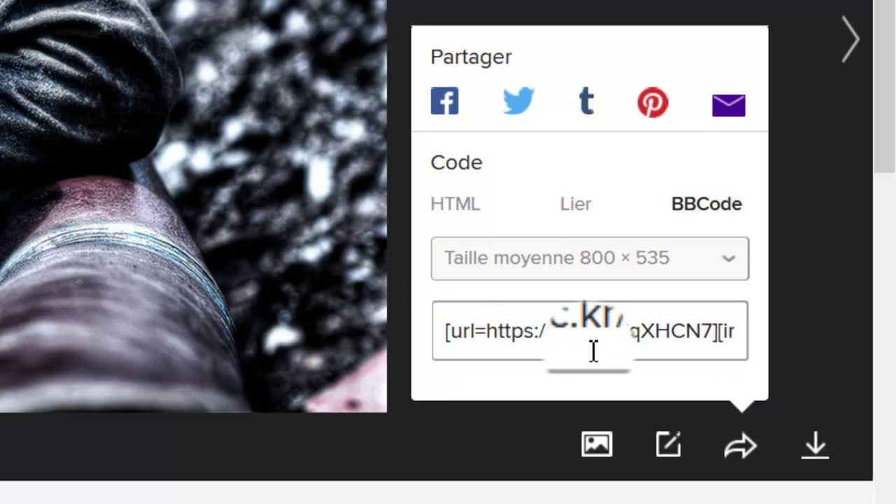
# - Select the photo's entire BBCode link and copy it
pyautogui.click(449, 335)
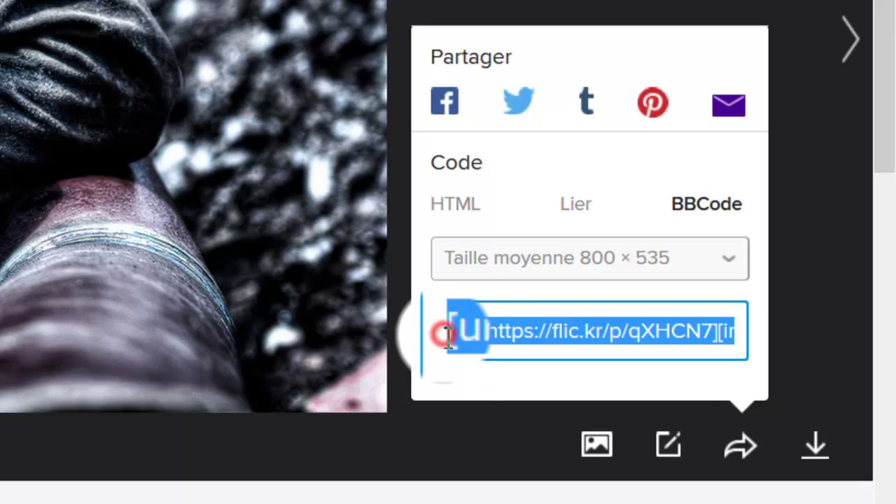
pyautogui.click(450, 335)
pyautogui.click(447, 334)
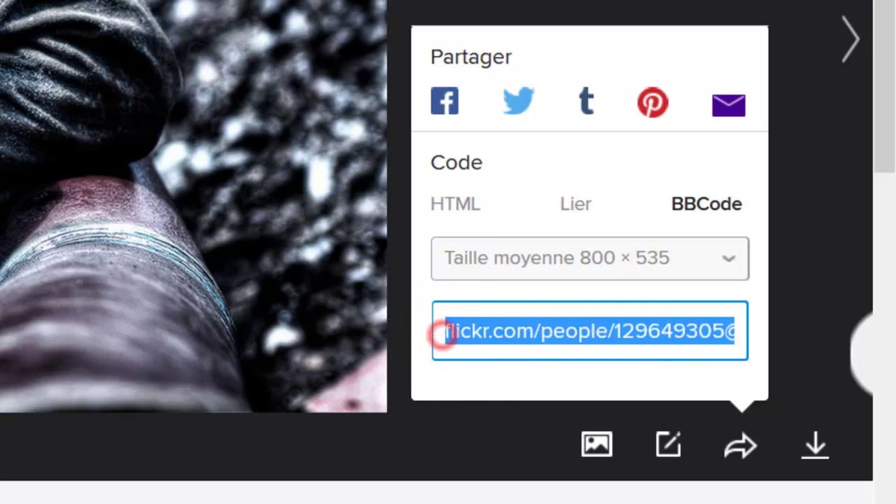
pyautogui.rightClick(532, 332)
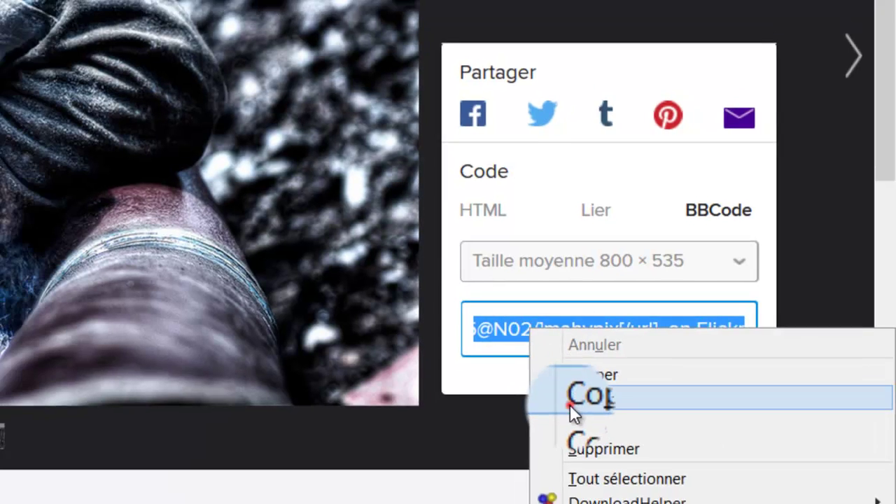
pyautogui.click(549, 406)
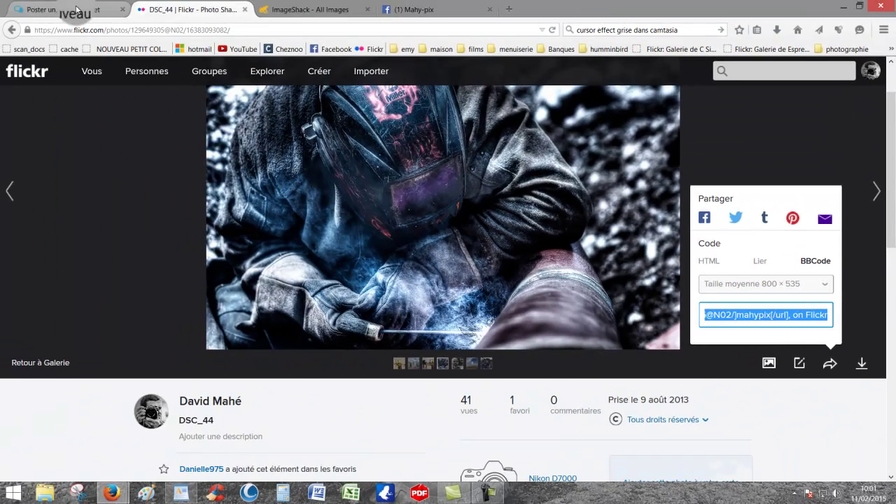
# - Return to the forum draft, publish it with the copied Flickr BBCode pasted under the text, and open the posted message
pyautogui.click(77, 10)
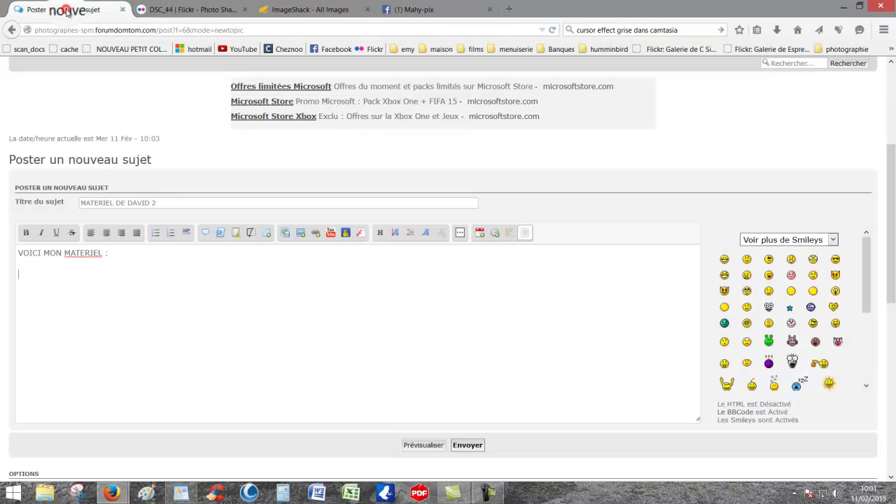
pyautogui.click(35, 272)
pyautogui.rightClick(36, 273)
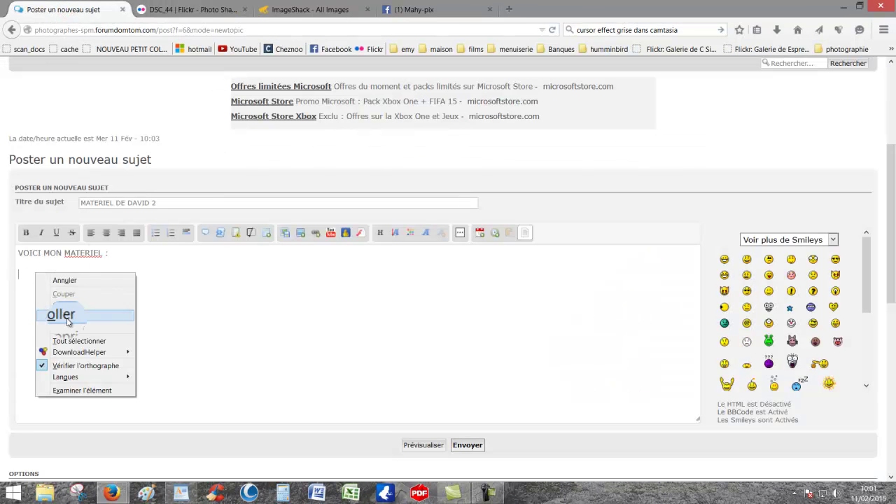
pyautogui.click(66, 316)
pyautogui.click(468, 445)
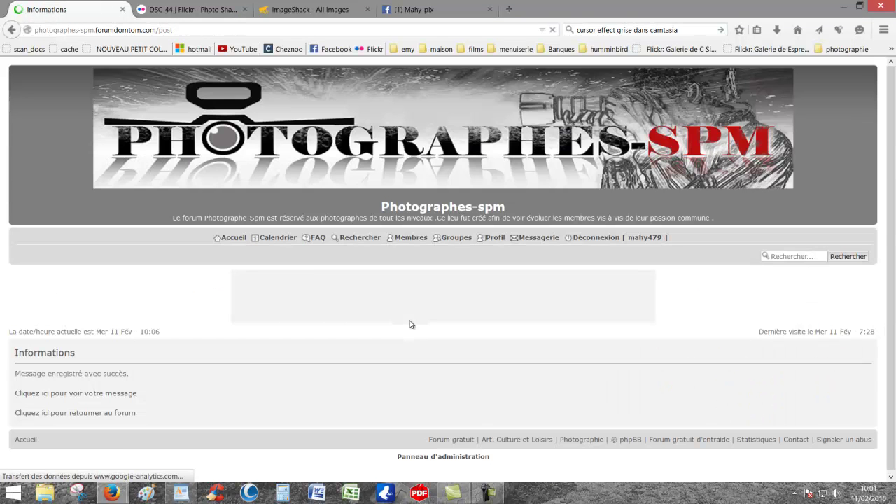
pyautogui.click(119, 399)
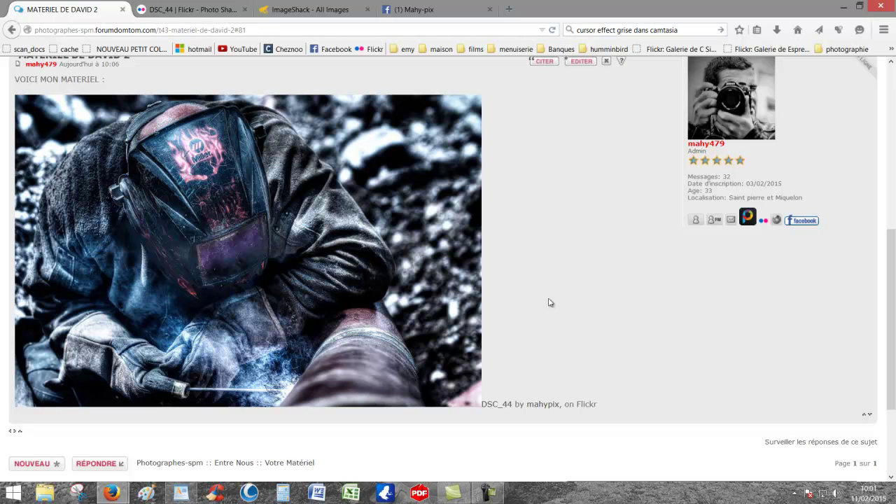
pyautogui.scroll(5, 529, 306)
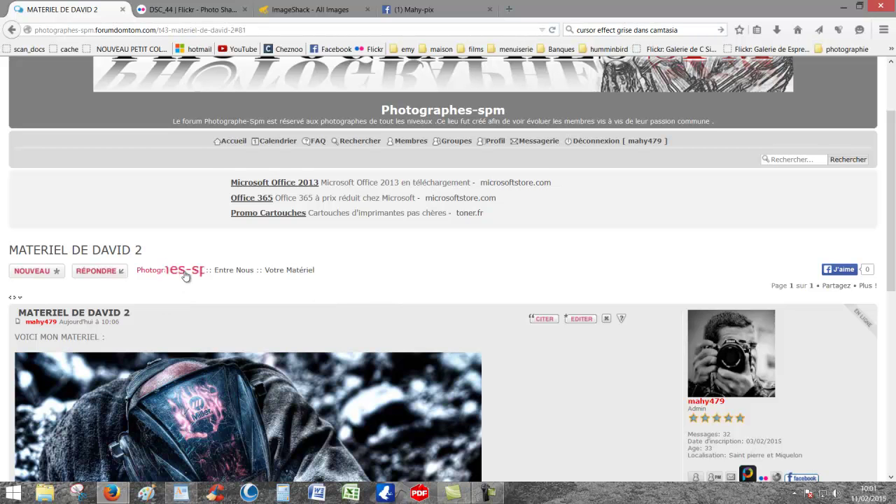
# - Go back to the forum's home page and start a new topic in the Votre Matériel section
pyautogui.scroll(2, 184, 283)
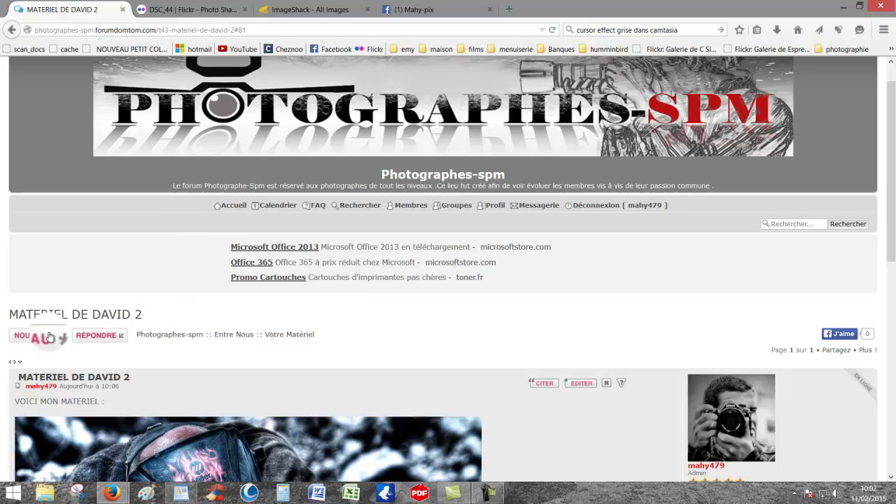
pyautogui.click(230, 206)
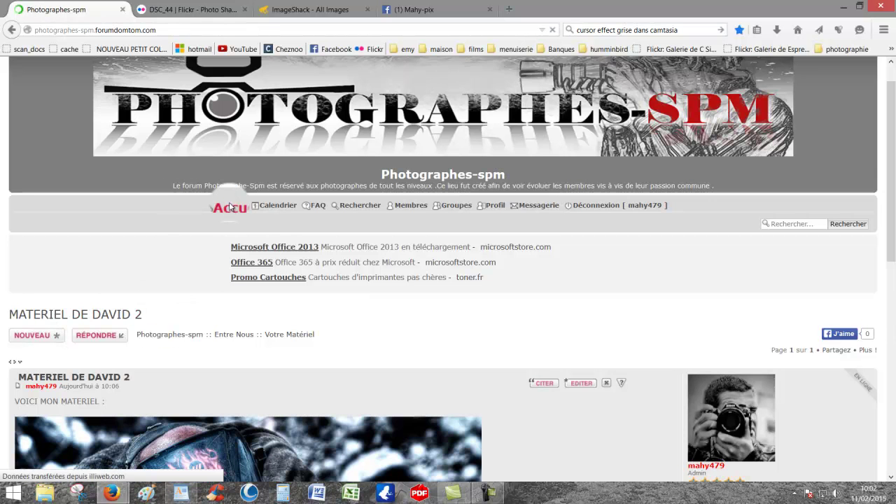
pyautogui.scroll(-5, 161, 312)
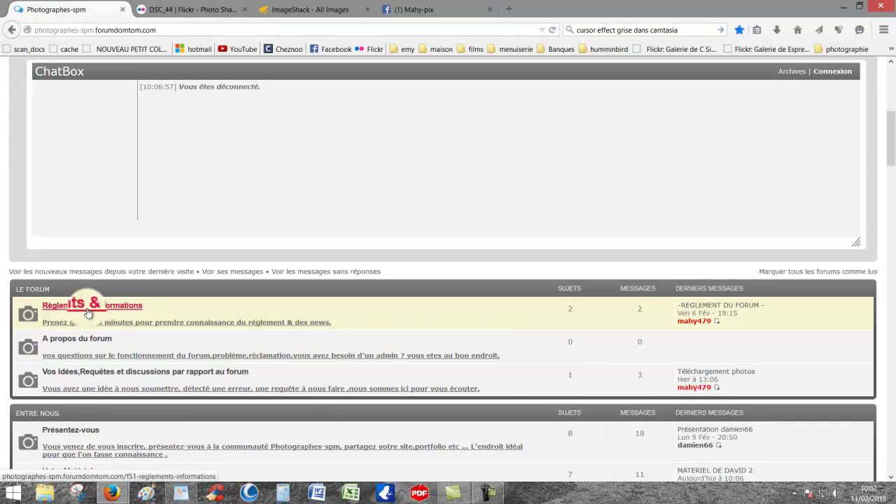
pyautogui.scroll(-3, 91, 308)
pyautogui.click(83, 285)
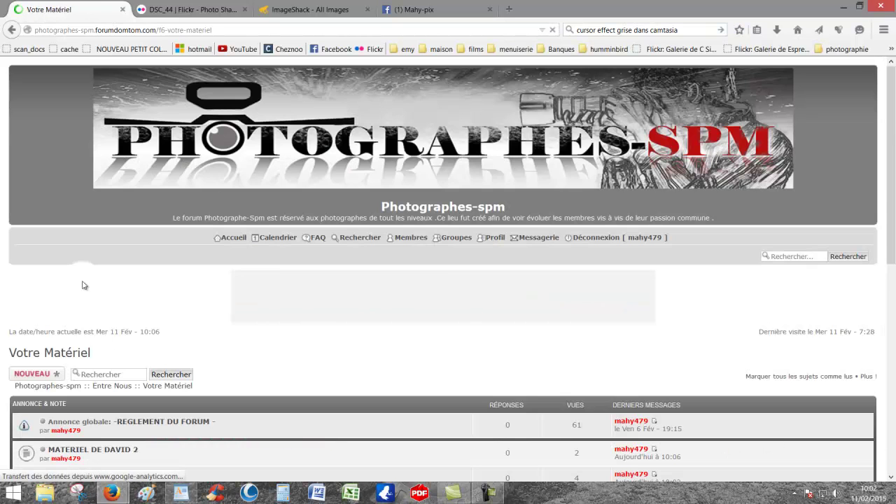
pyautogui.scroll(-1, 77, 308)
pyautogui.click(47, 308)
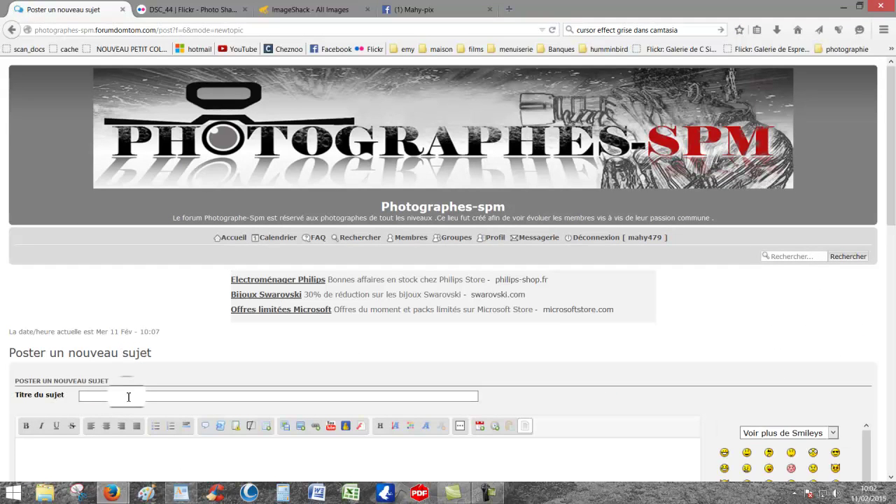
# - Title the topic MATERIEL plus the member's first name and 3, and enter the message VOICI MON MATERIEL: followed by a line break
pyautogui.click(125, 397)
pyautogui.write('MATERIEL DAVID 3')
pyautogui.scroll(-3, 120, 385)
pyautogui.click(126, 338)
pyautogui.write('VOICI')
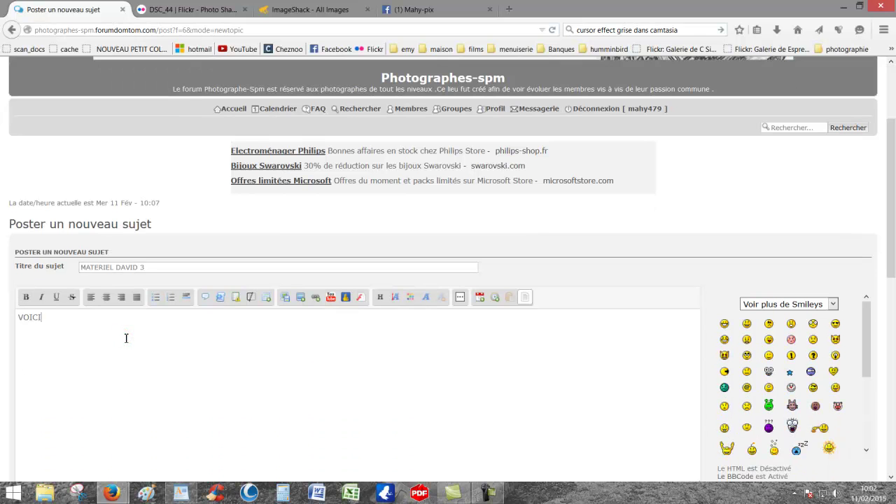
pyautogui.write(' MON MATERIEL :')
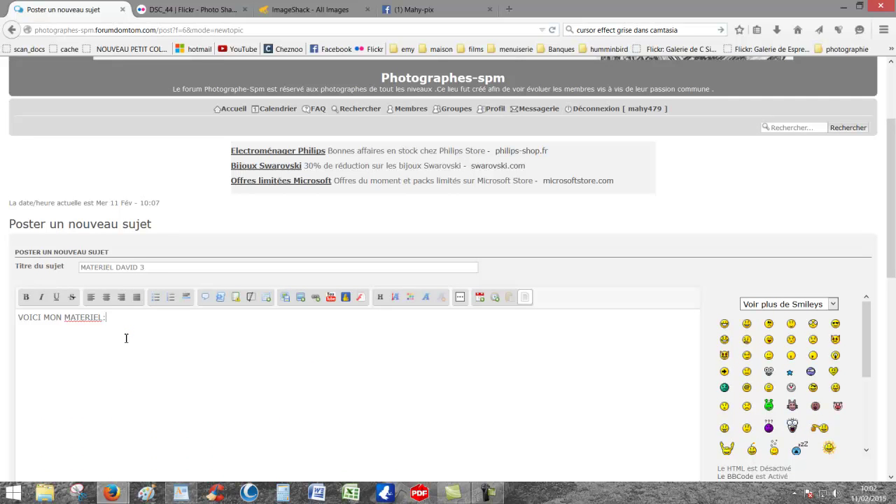
pyautogui.press('Return')
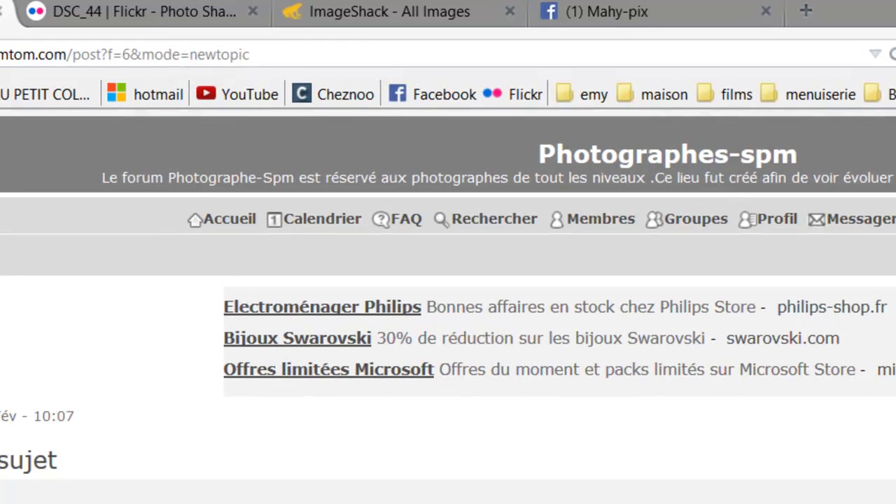
# - Switch to ImageShack and upload the photo matos_mahy-pix.JPG from the Bureau folder without resizing
pyautogui.click(336, 8)
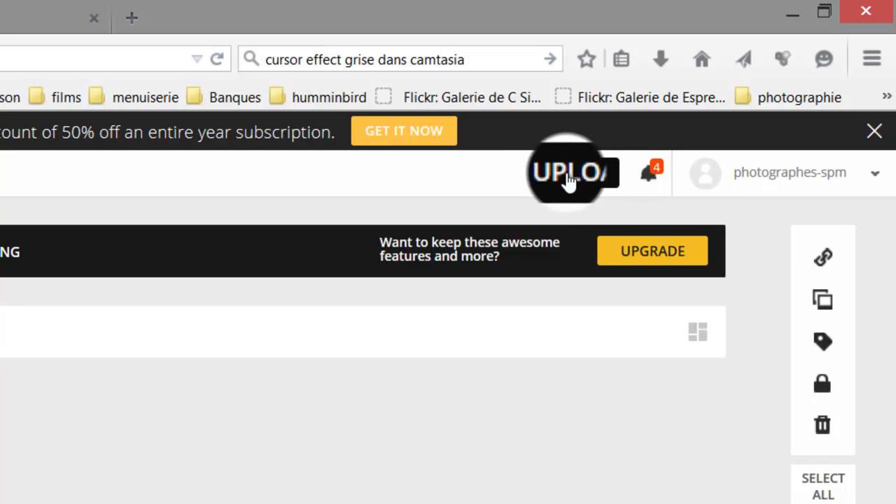
pyautogui.click(570, 176)
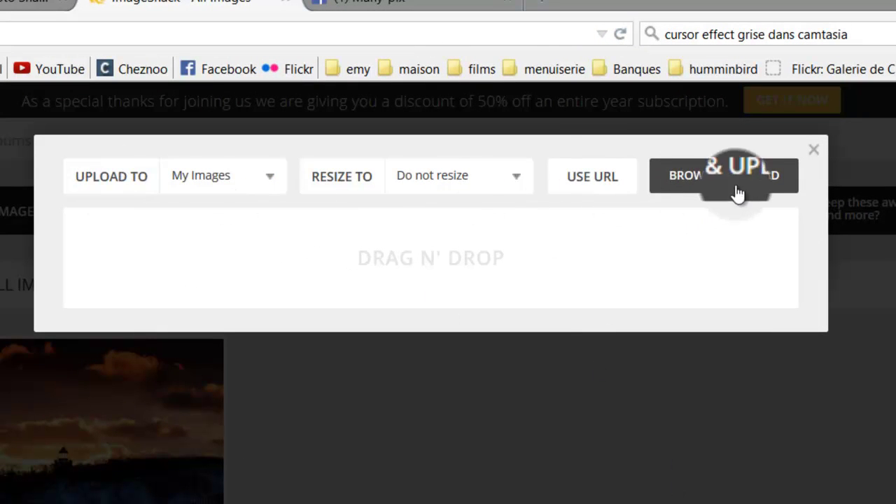
pyautogui.click(700, 185)
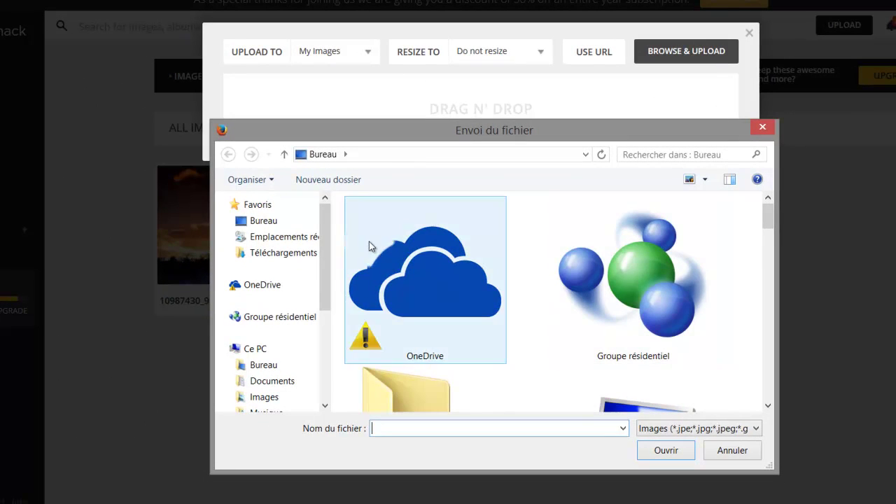
pyautogui.click(273, 263)
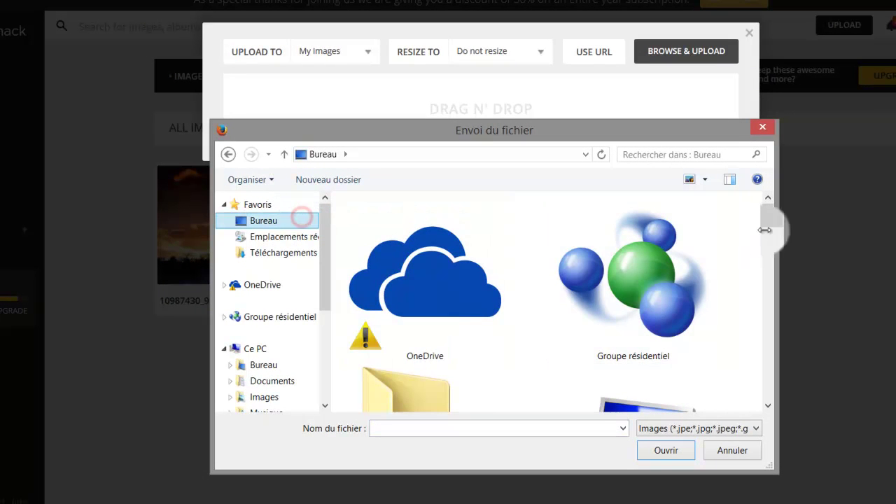
pyautogui.moveTo(768, 209); pyautogui.dragTo(769, 405)
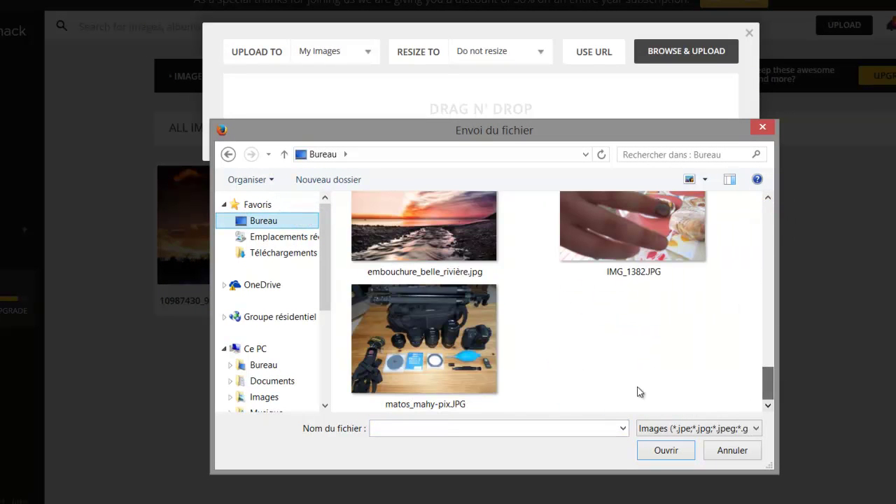
pyautogui.click(441, 339)
pyautogui.click(666, 450)
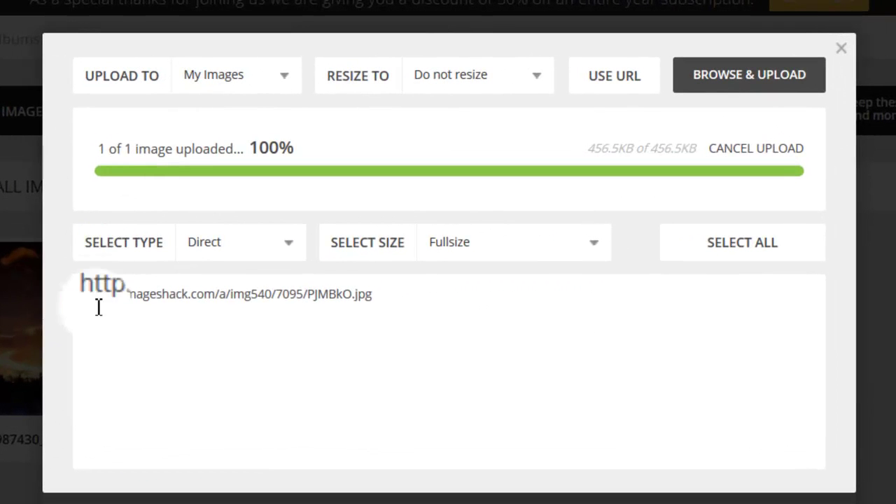
# - Set the uploaded photo's link type to Forum and its size to 800 x 600
pyautogui.click(294, 250)
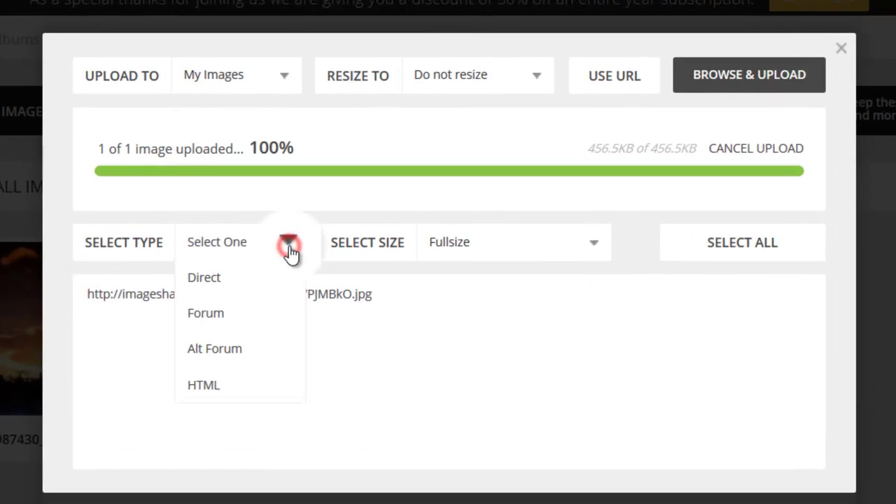
pyautogui.click(210, 313)
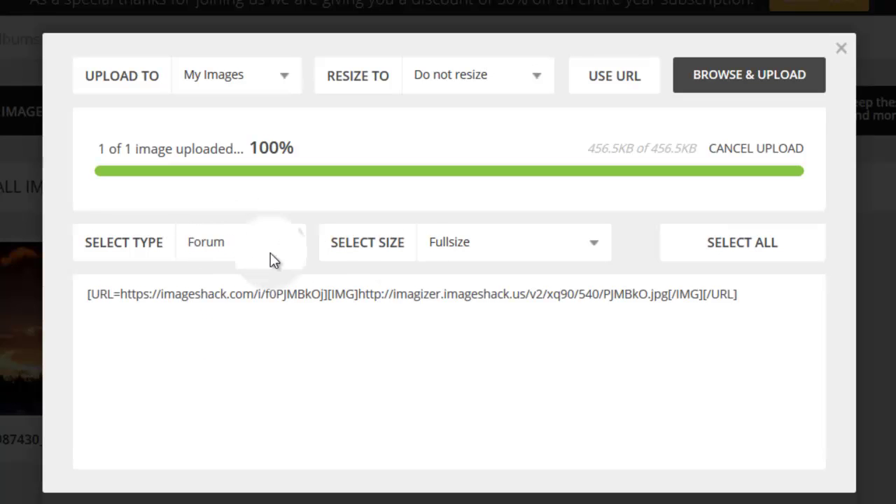
pyautogui.click(594, 244)
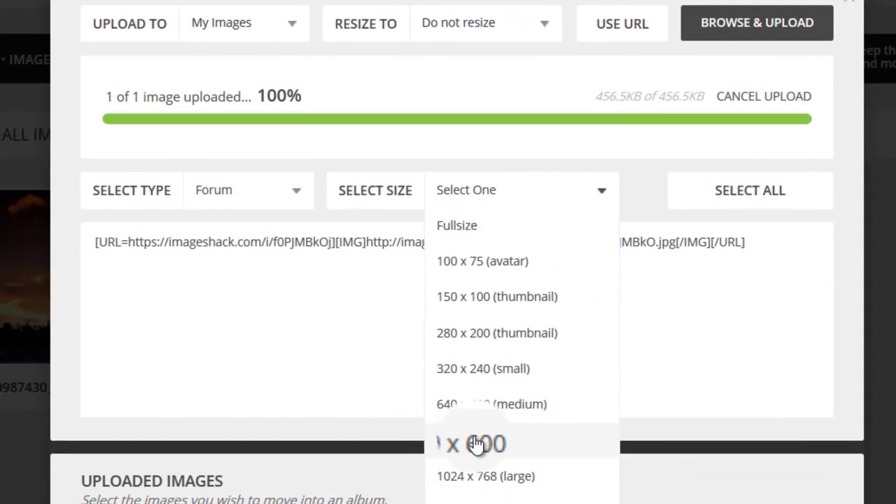
pyautogui.click(476, 443)
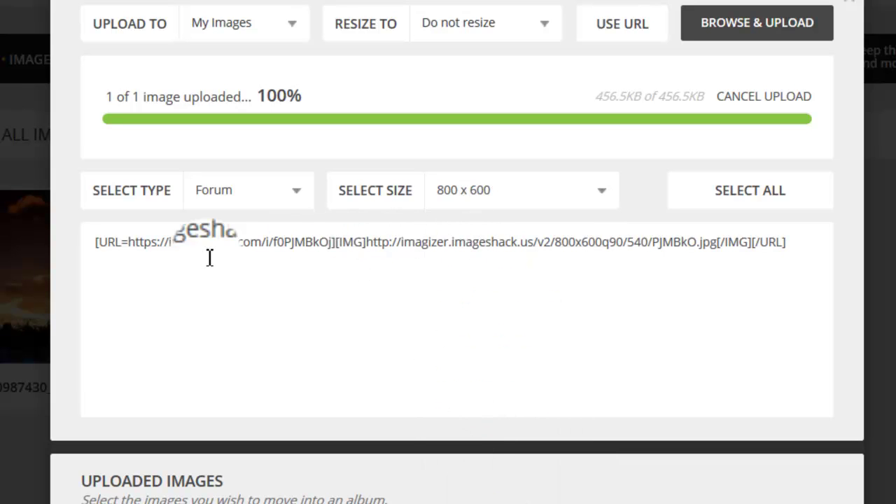
# - Select the uploaded photo's entire forum link and copy it
pyautogui.click(804, 241)
pyautogui.hotkey('ctrl', 'c')
pyautogui.moveTo(123, 242); pyautogui.dragTo(622, 282)
pyautogui.click(620, 281)
pyautogui.click(728, 197)
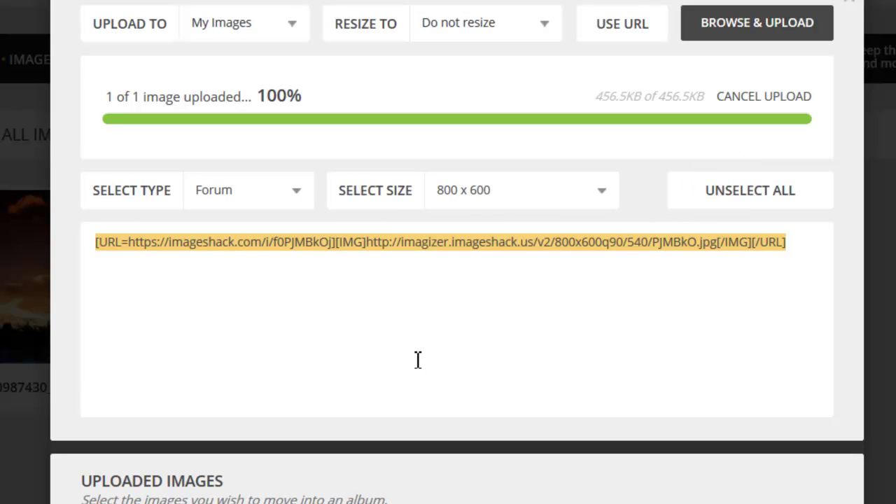
pyautogui.rightClick(421, 238)
pyautogui.click(460, 301)
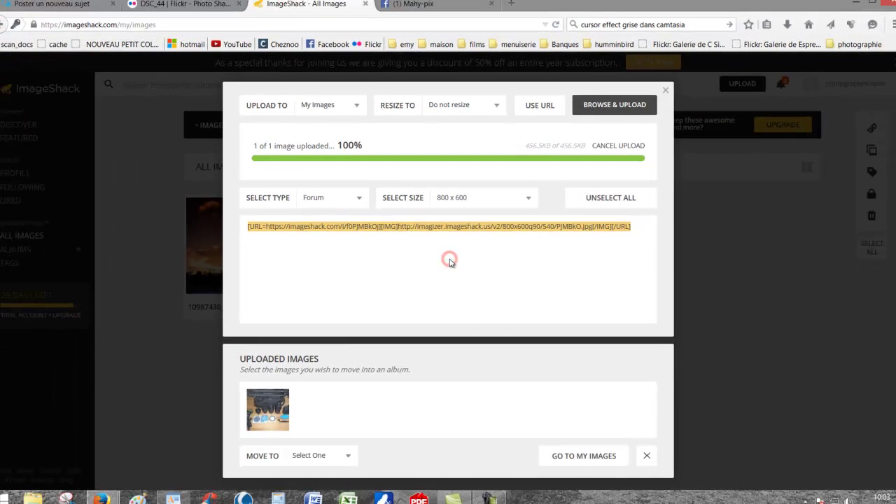
# - Return to the forum draft, publish it with the copied ImageShack link pasted under the text, and view the posted message
pyautogui.click(53, 5)
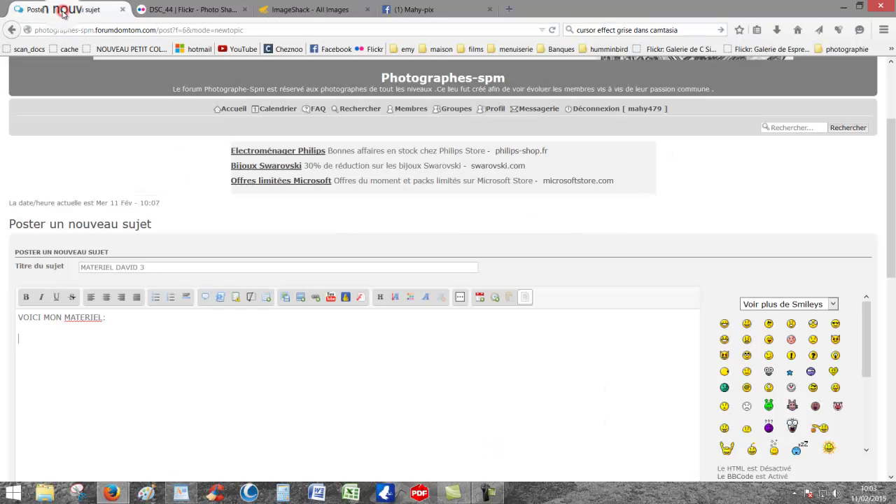
pyautogui.rightClick(49, 338)
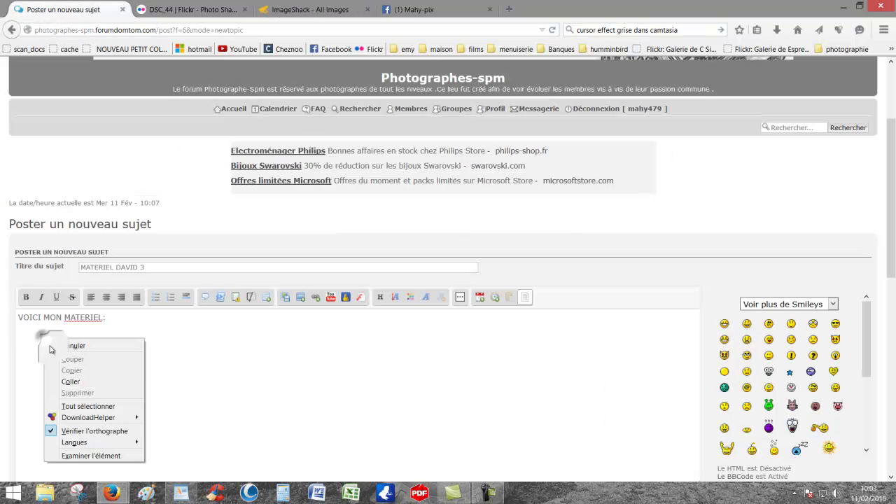
pyautogui.click(73, 387)
pyautogui.scroll(-4, 616, 369)
pyautogui.click(477, 382)
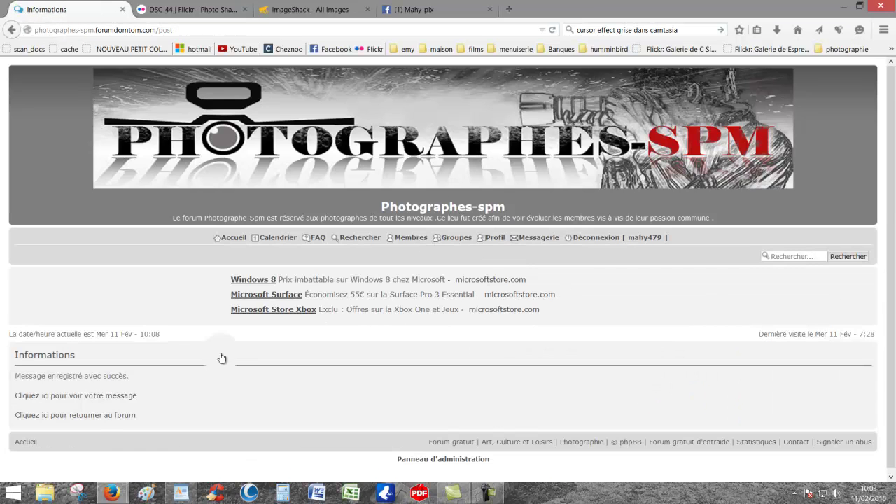
pyautogui.click(90, 396)
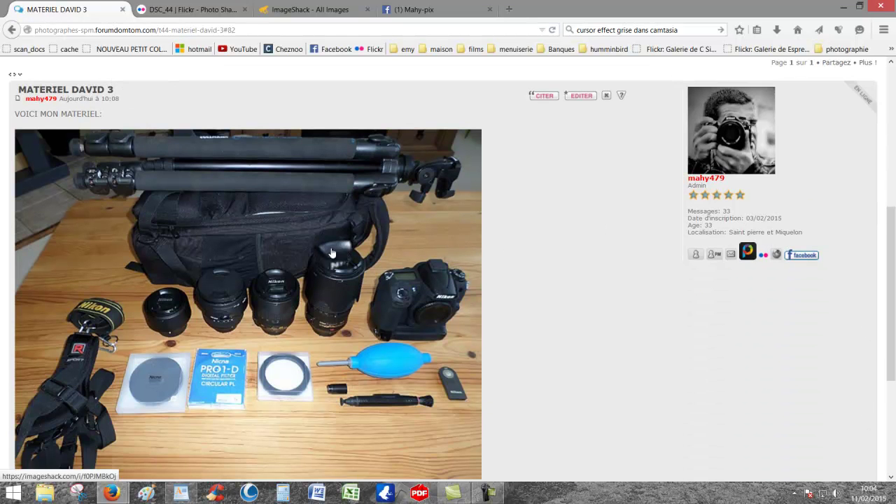
pyautogui.scroll(-3, 223, 340)
pyautogui.scroll(5, 223, 340)
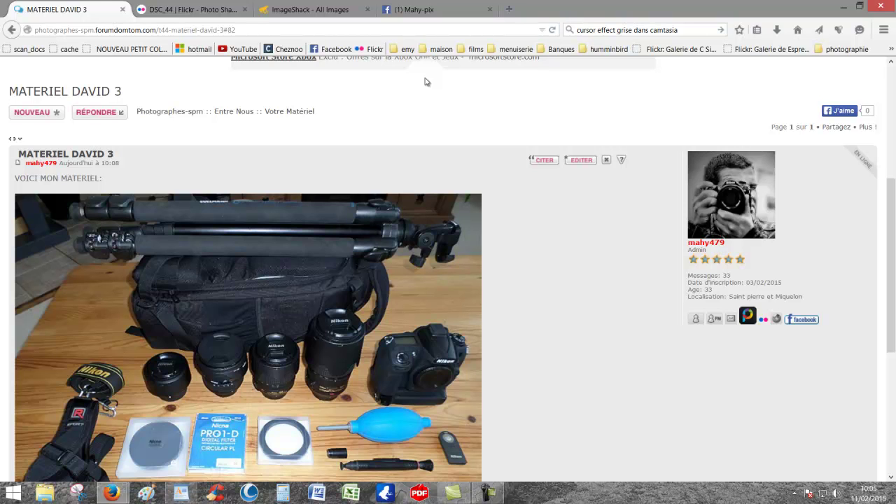
# - Return to the forum's home page and start another new topic in the Votre Matériel section
pyautogui.scroll(3, 356, 164)
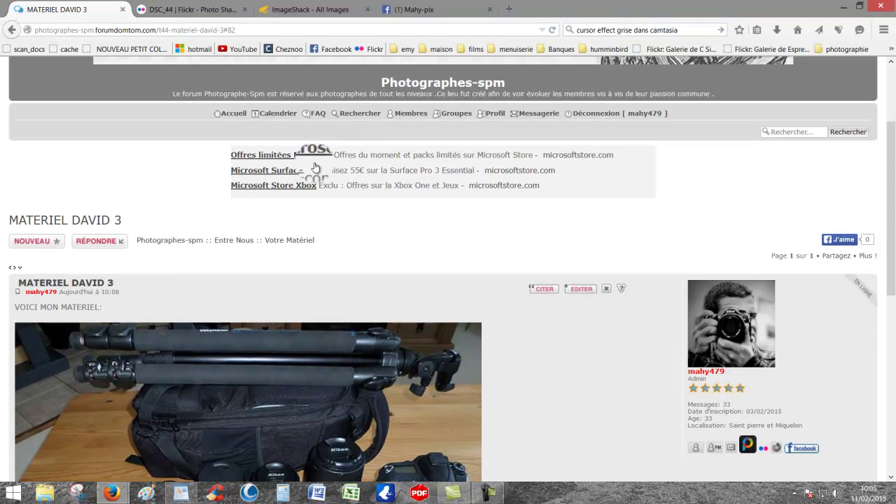
pyautogui.click(241, 112)
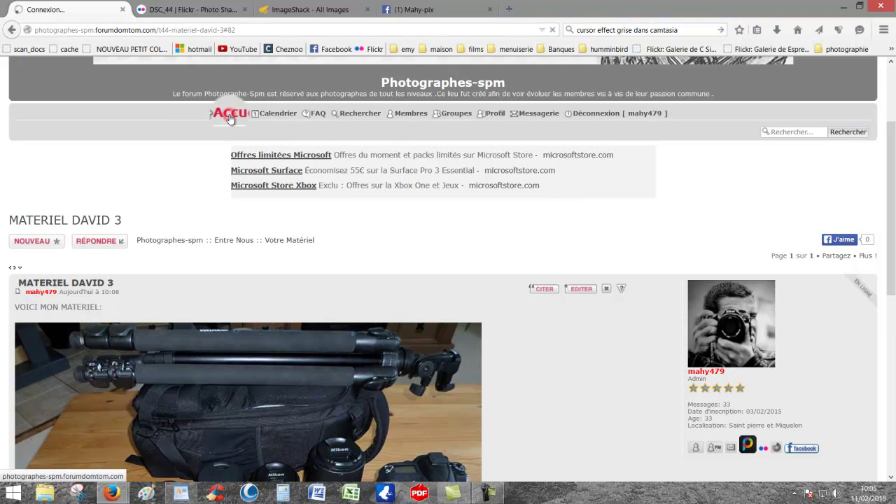
pyautogui.scroll(-8, 130, 260)
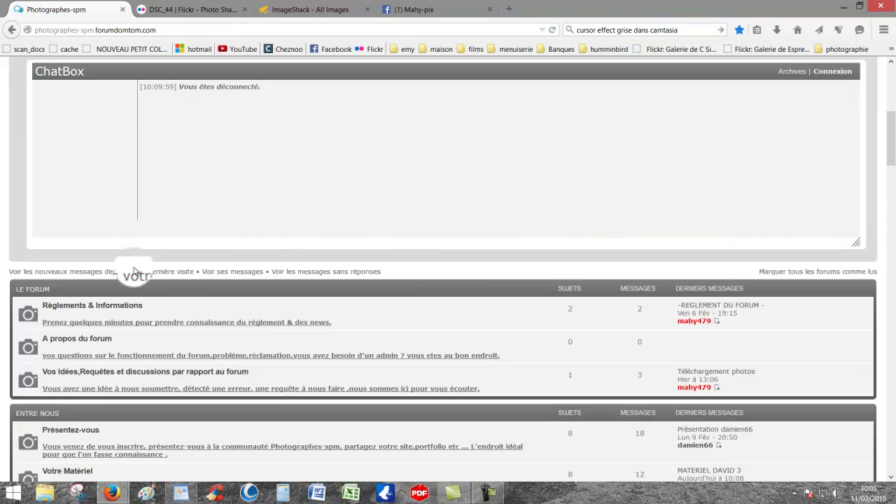
pyautogui.scroll(-3, 119, 322)
pyautogui.scroll(-2, 112, 315)
pyautogui.click(83, 277)
pyautogui.click(35, 374)
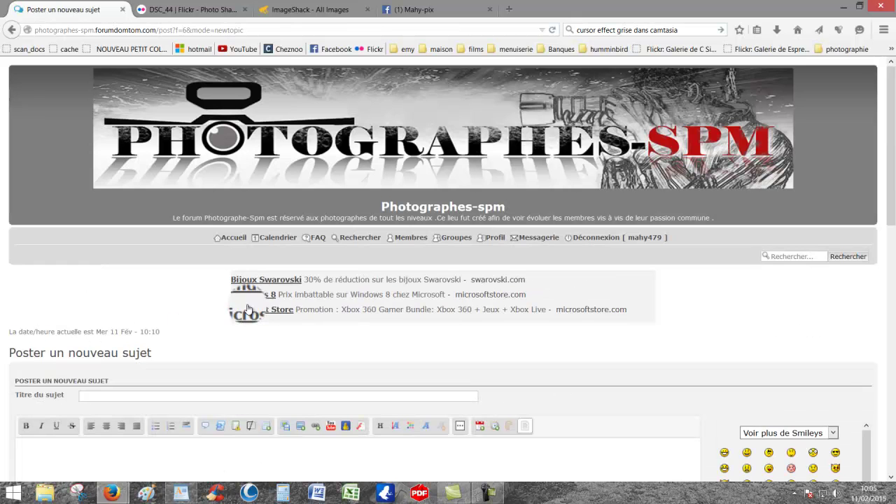
# - Title the new topic MATERIEL with the member's first name and 3, and write "VOICI MON MATERIEL :" in the message followed by a line break
pyautogui.scroll(-2, 247, 309)
pyautogui.click(145, 331)
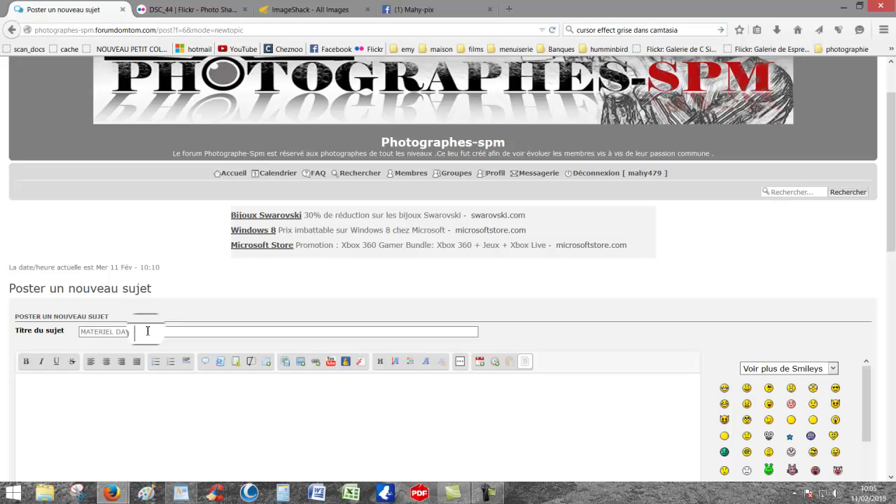
pyautogui.scroll(-2, 149, 337)
pyautogui.click(151, 340)
pyautogui.write('VOICI MON MATERIEL :')
pyautogui.press('Return')
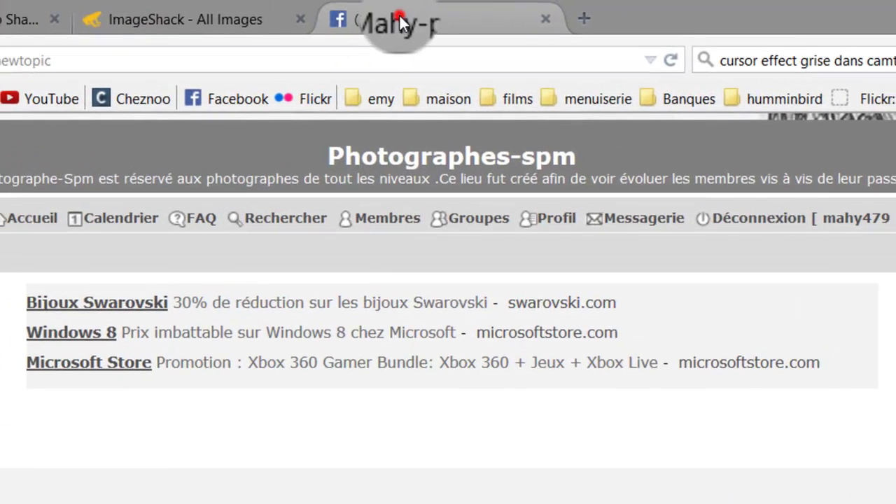
# - Switch to the Facebook page and open its list of photo albums
pyautogui.click(398, 17)
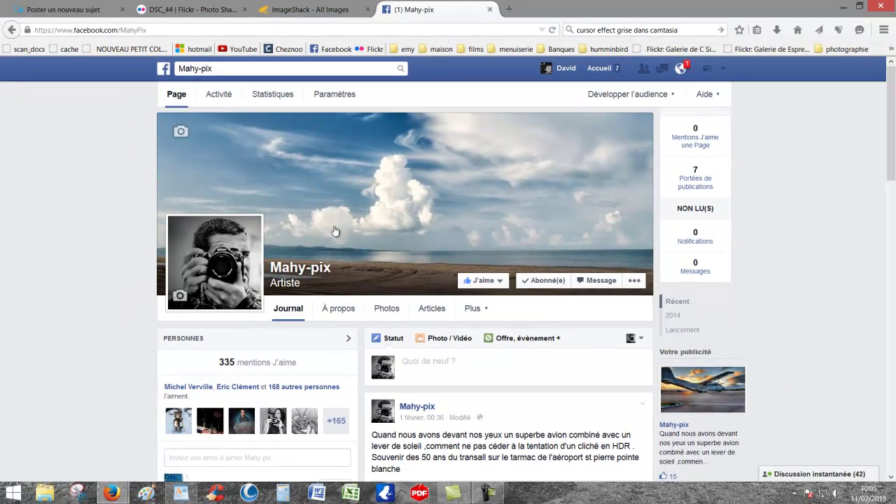
pyautogui.scroll(-1, 310, 304)
pyautogui.click(388, 244)
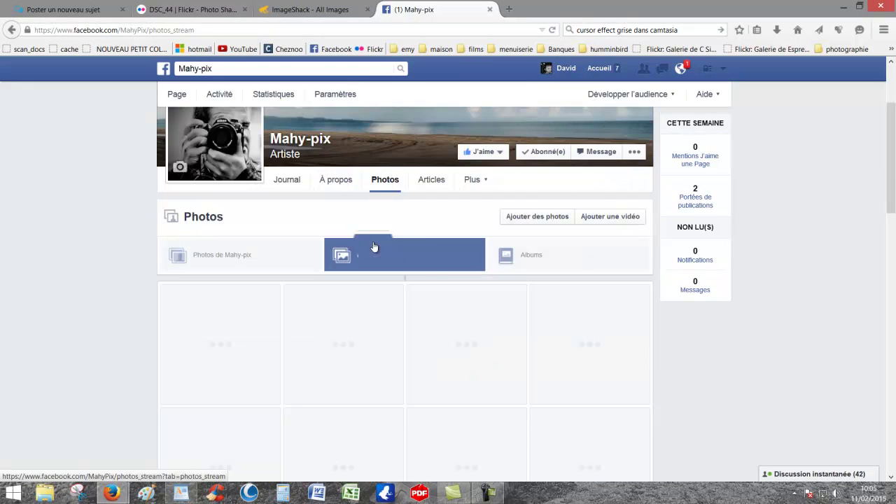
pyautogui.click(523, 262)
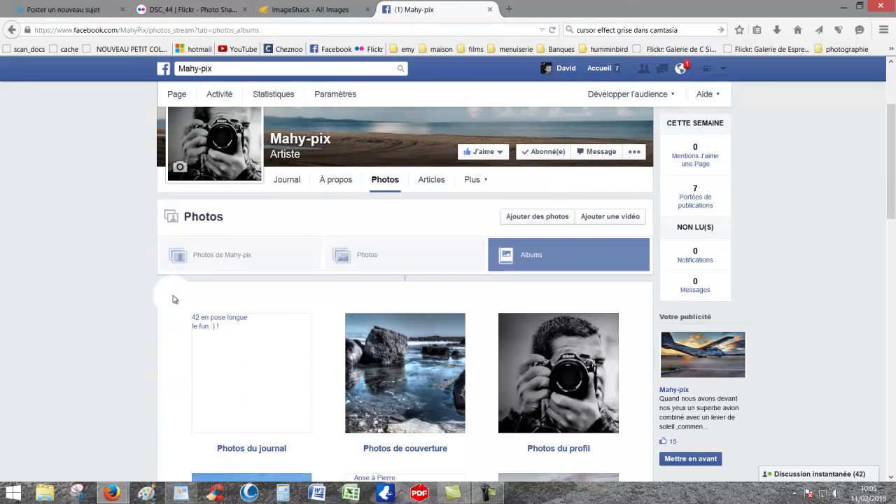
# - Find the -Animaux- album, open its golden dog photo and enlarge it to the theater view
pyautogui.scroll(-4, 174, 300)
pyautogui.scroll(-2, 168, 305)
pyautogui.scroll(-2, 168, 305)
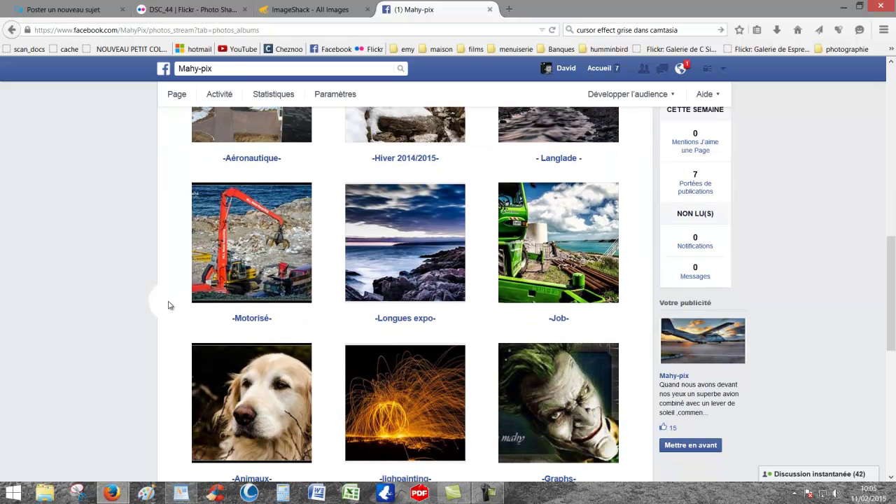
pyautogui.scroll(-1, 168, 306)
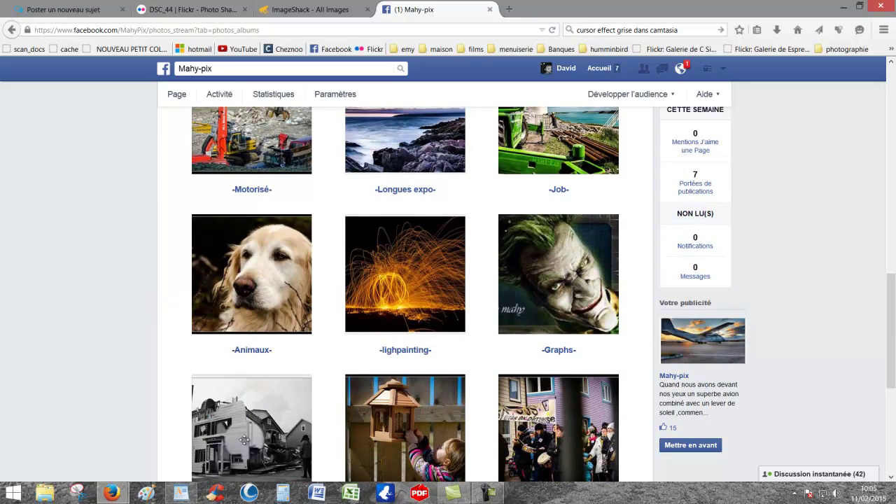
pyautogui.click(265, 266)
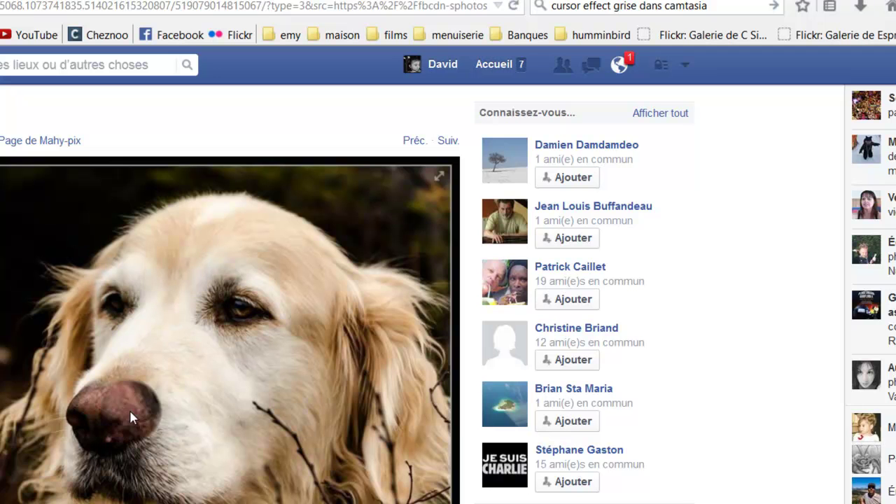
pyautogui.click(439, 176)
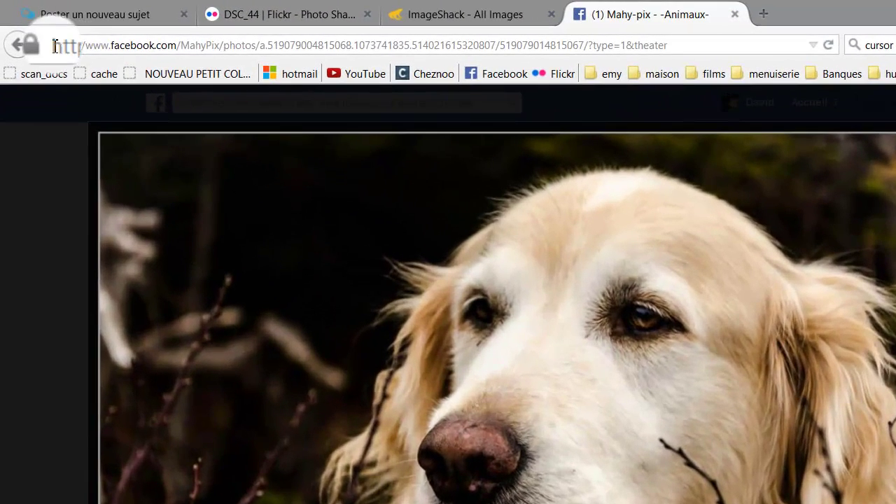
pyautogui.moveTo(35, 29); pyautogui.dragTo(109, 30)
pyautogui.moveTo(164, 47); pyautogui.dragTo(672, 60)
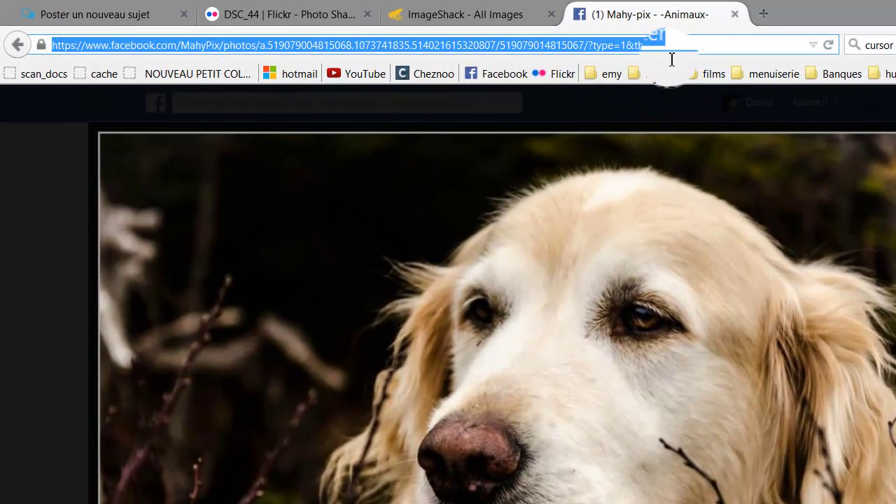
pyautogui.click(677, 46)
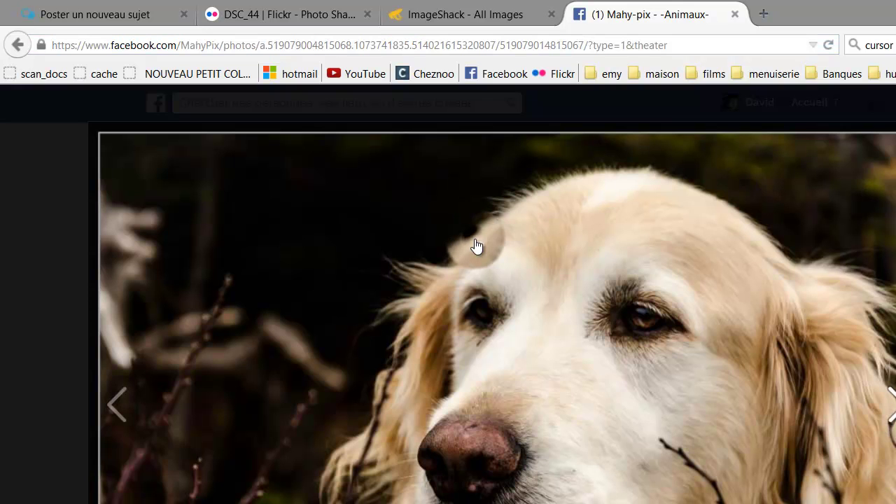
# - Display the enlarged dog photo on its own with the Afficher l'image option
pyautogui.rightClick(476, 246)
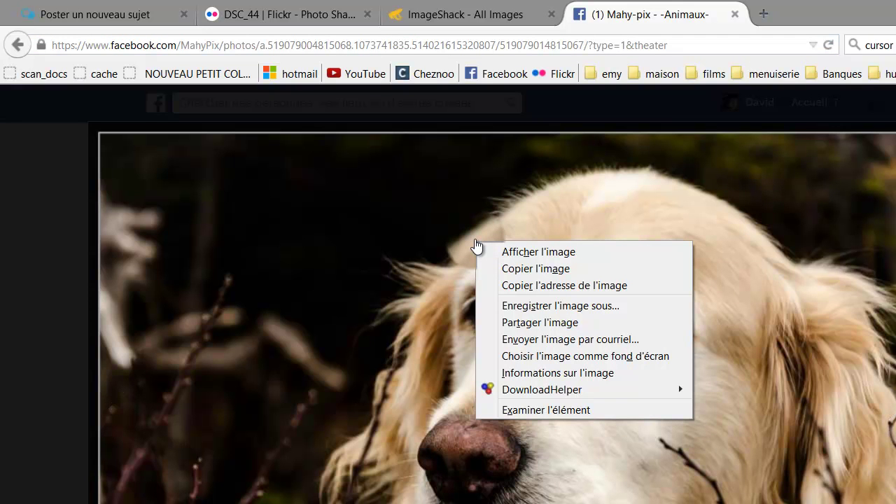
pyautogui.rightClick(448, 241)
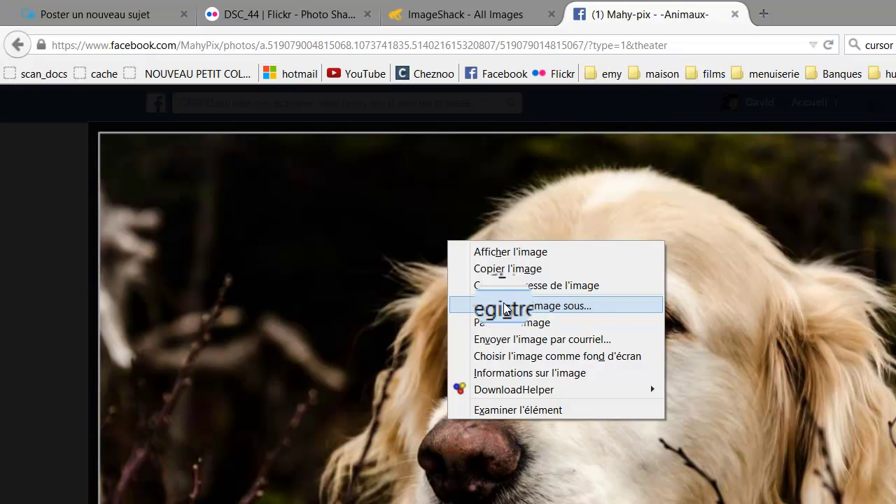
pyautogui.rightClick(478, 221)
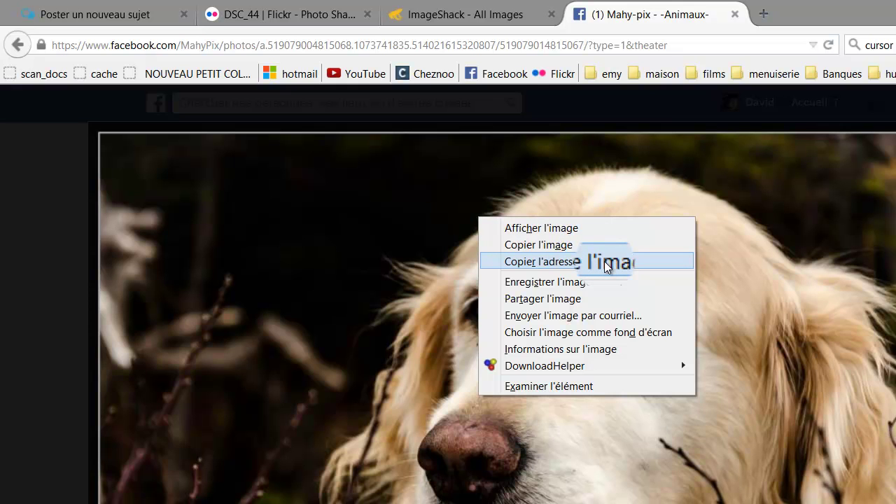
pyautogui.click(579, 232)
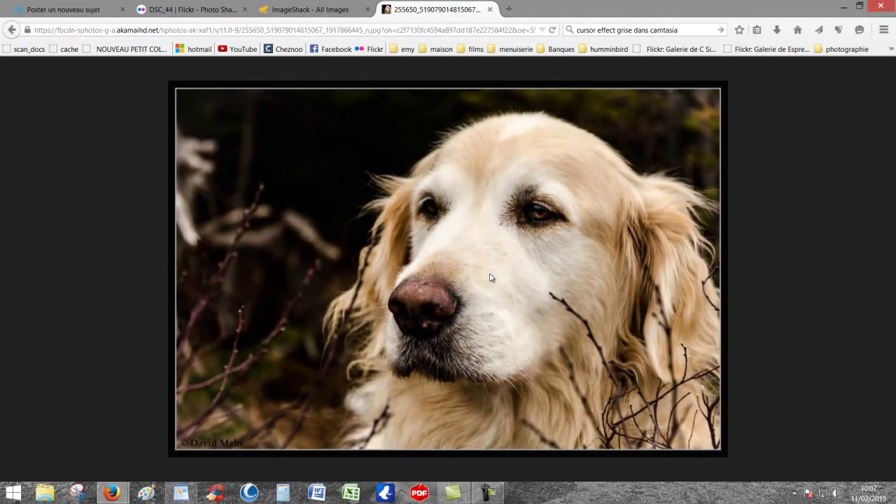
# - Select the dog image's entire web address and copy it
pyautogui.click(33, 30)
pyautogui.moveTo(34, 29); pyautogui.dragTo(798, 60)
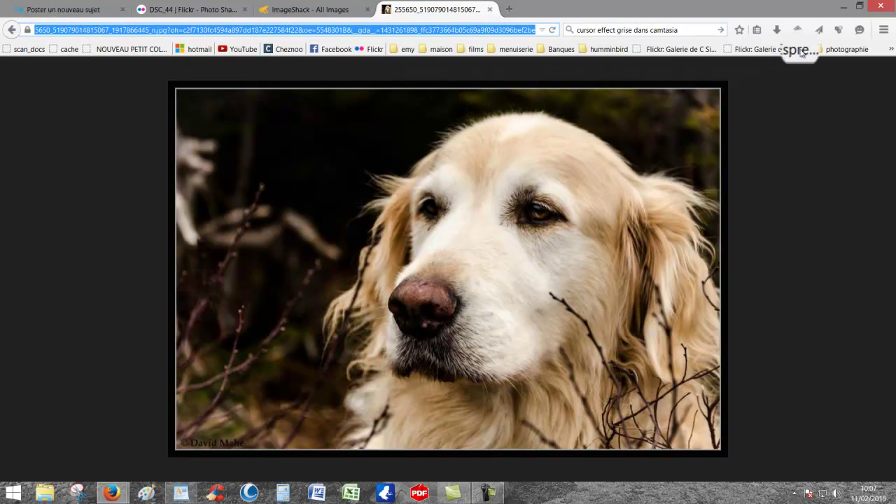
pyautogui.rightClick(434, 31)
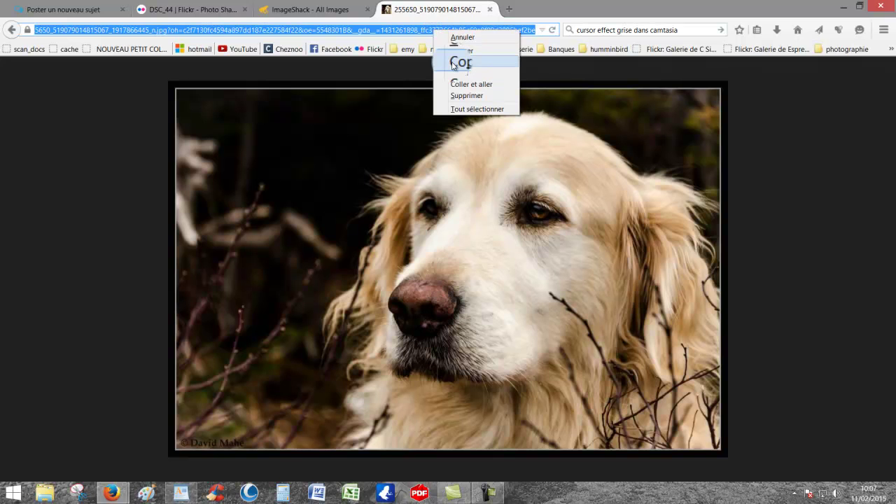
pyautogui.click(453, 63)
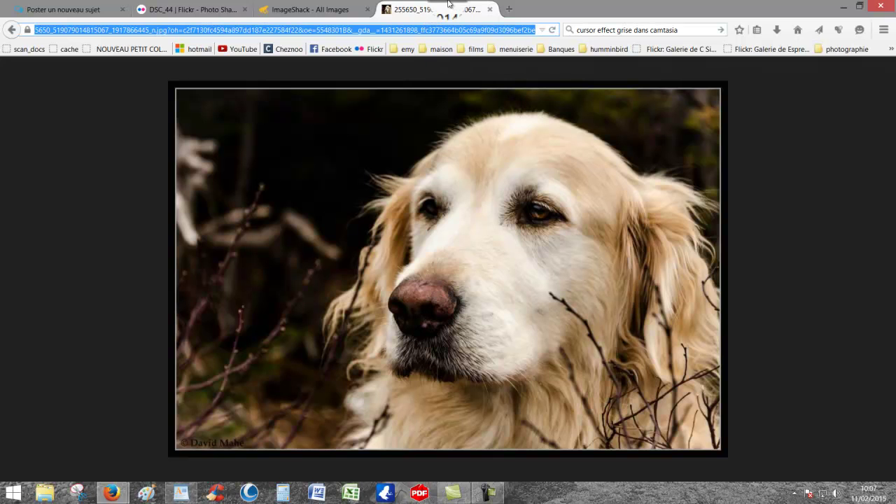
# - Return to the forum draft and insert an image from the copied address below the text, leaving width and height empty
pyautogui.click(63, 9)
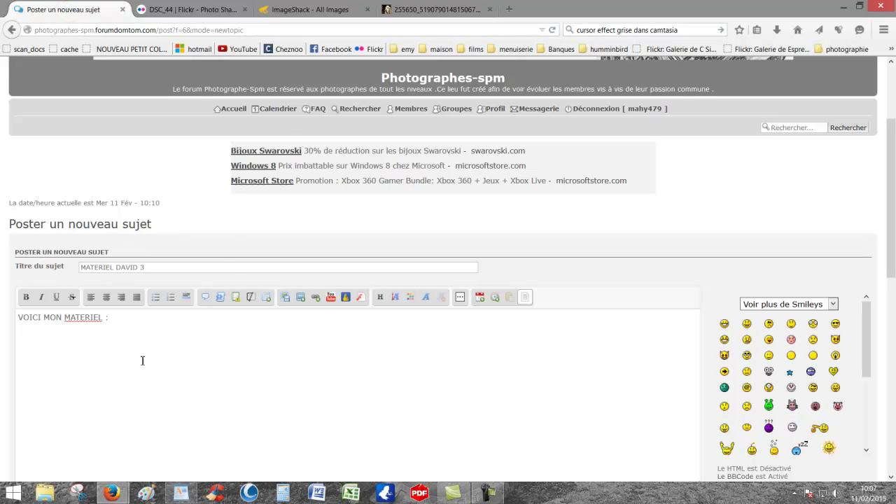
pyautogui.click(301, 299)
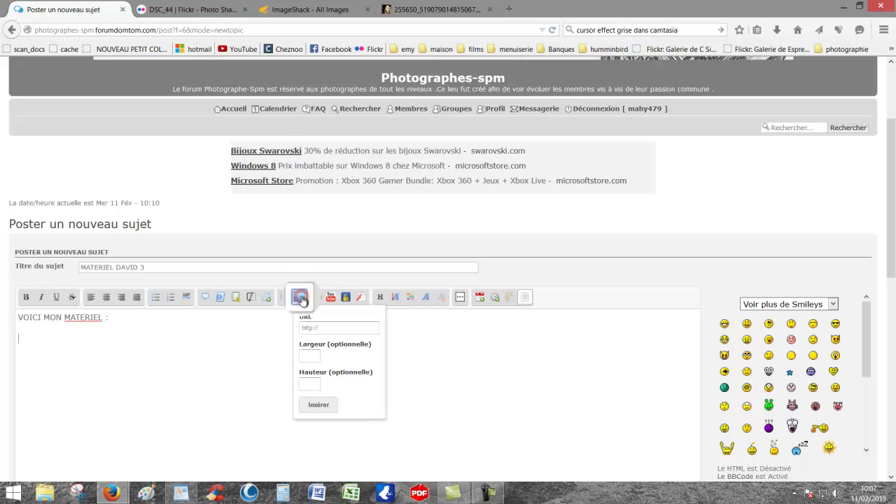
pyautogui.click(320, 331)
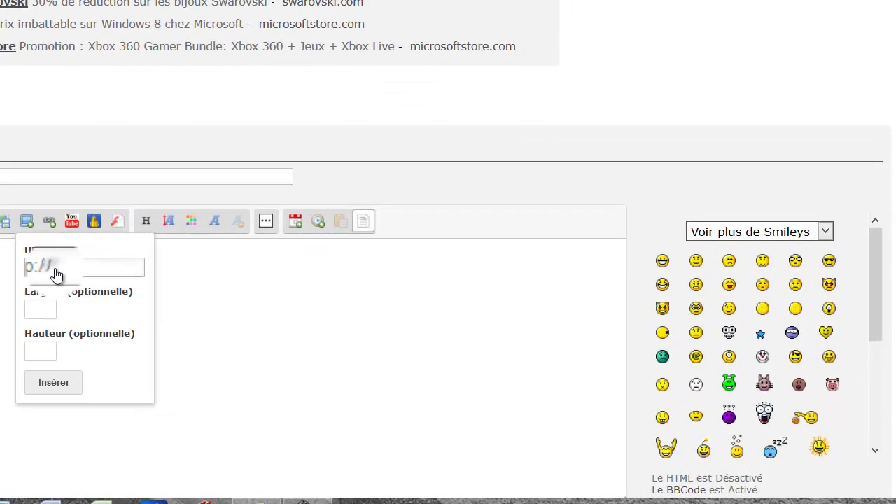
pyautogui.rightClick(56, 273)
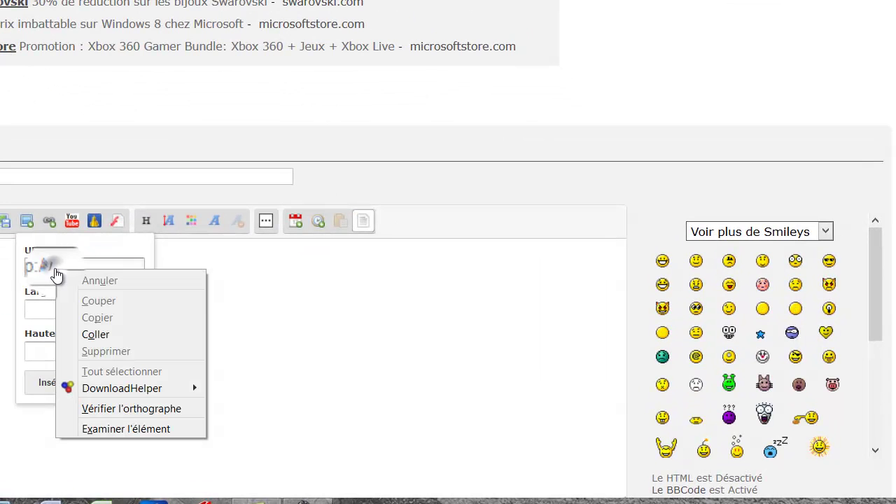
pyautogui.click(108, 338)
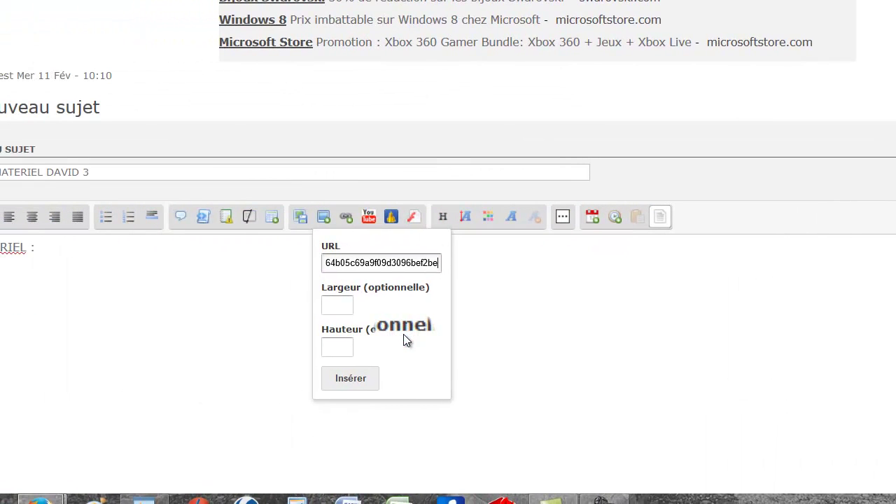
pyautogui.click(343, 308)
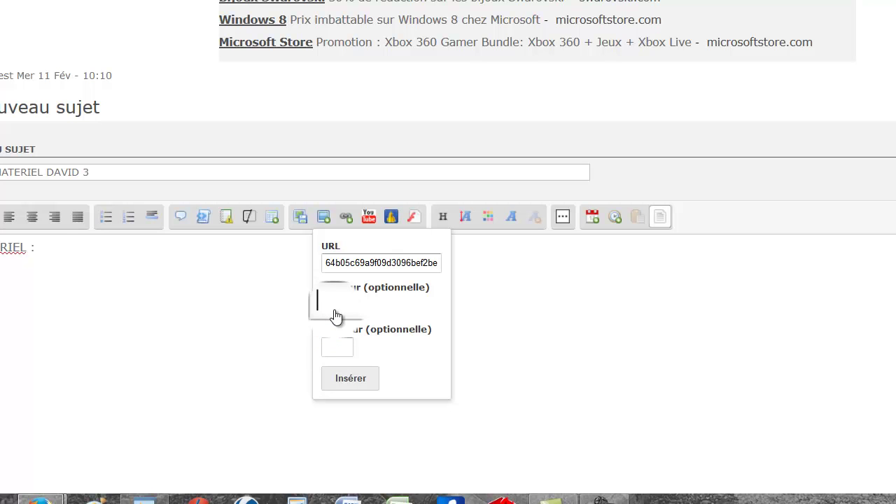
pyautogui.click(352, 382)
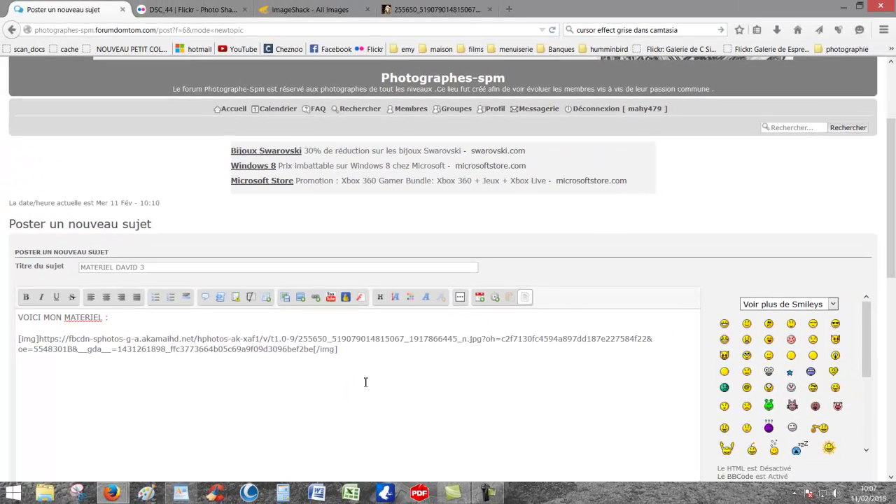
# - Publish the topic and view the posted message with its dog photo
pyautogui.scroll(-5, 346, 361)
pyautogui.click(463, 252)
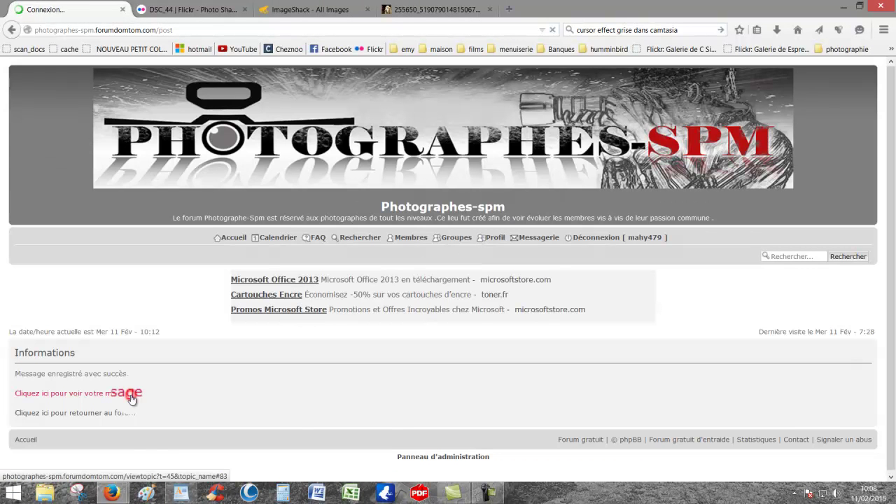
pyautogui.click(130, 395)
pyautogui.scroll(-3, 661, 242)
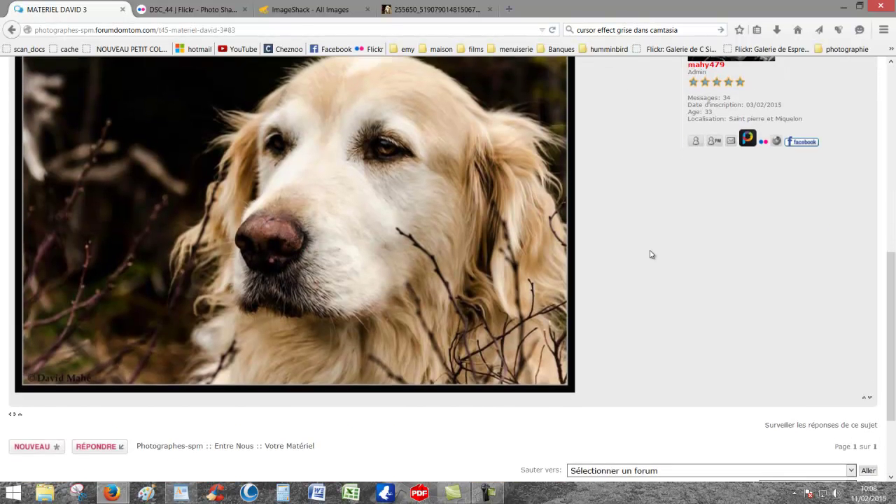
pyautogui.scroll(3, 634, 274)
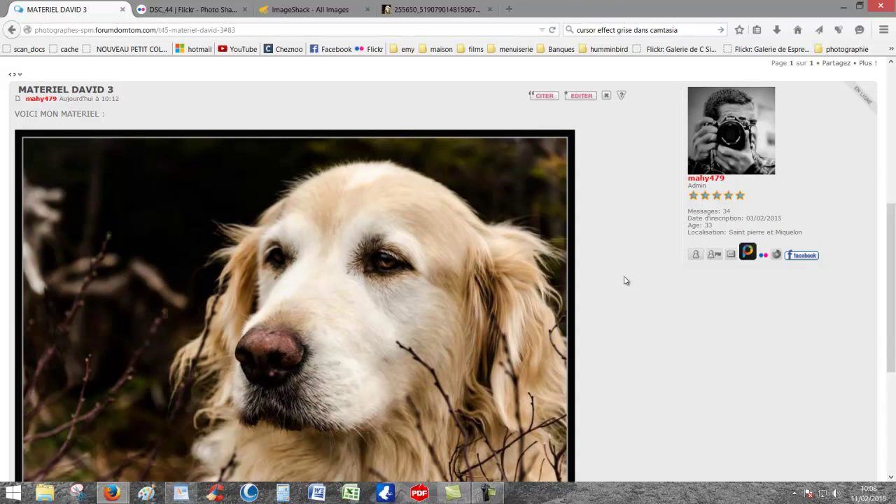
pyautogui.scroll(-2, 624, 292)
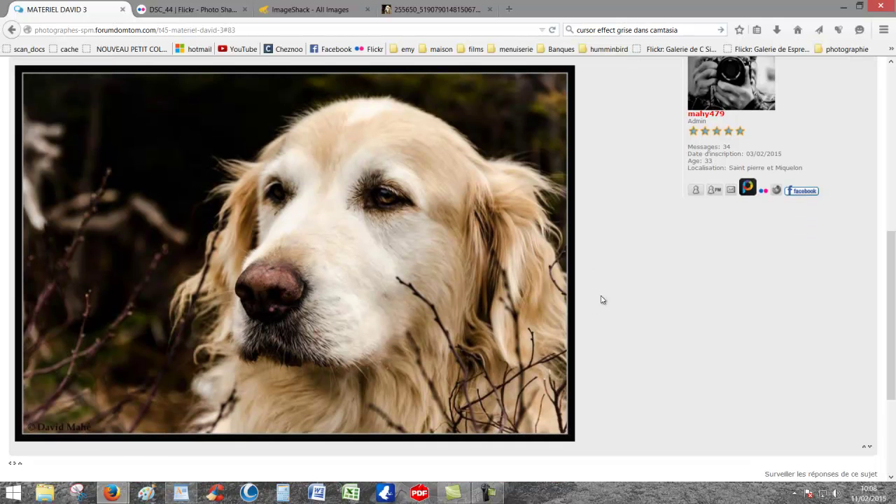
pyautogui.scroll(5, 596, 310)
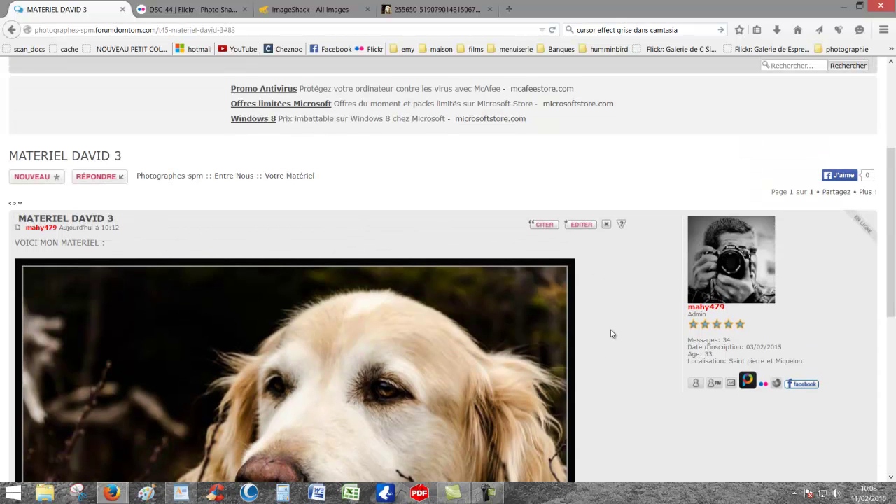
# - Return to the forum's home page, open the Votre Matériel section and look over its topic list
pyautogui.scroll(5, 605, 325)
pyautogui.click(237, 239)
pyautogui.scroll(-5, 168, 335)
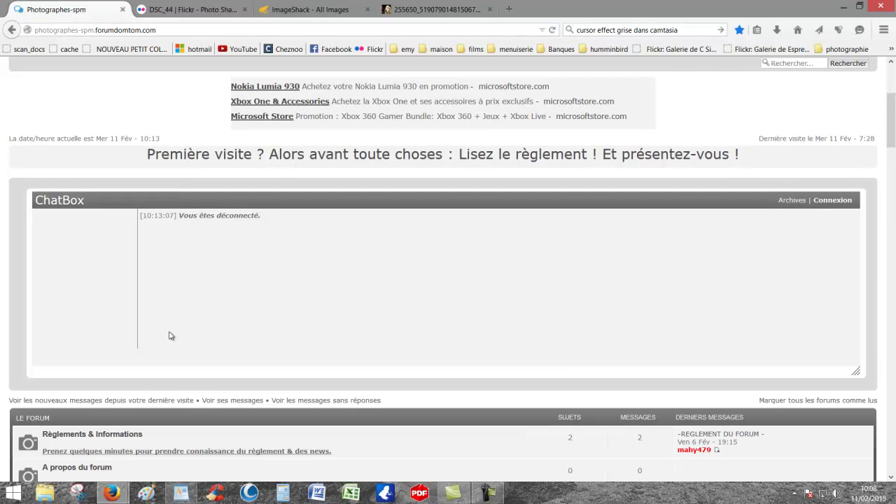
pyautogui.scroll(-10, 169, 335)
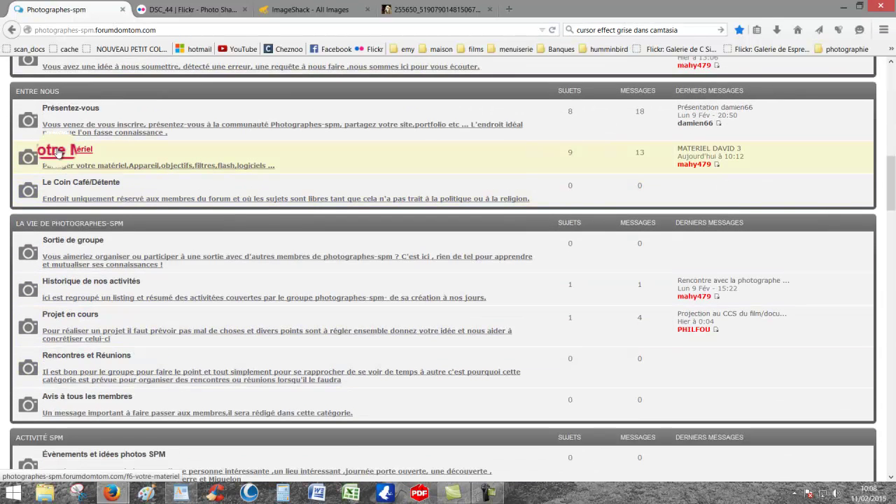
pyautogui.click(58, 151)
pyautogui.scroll(-5, 246, 310)
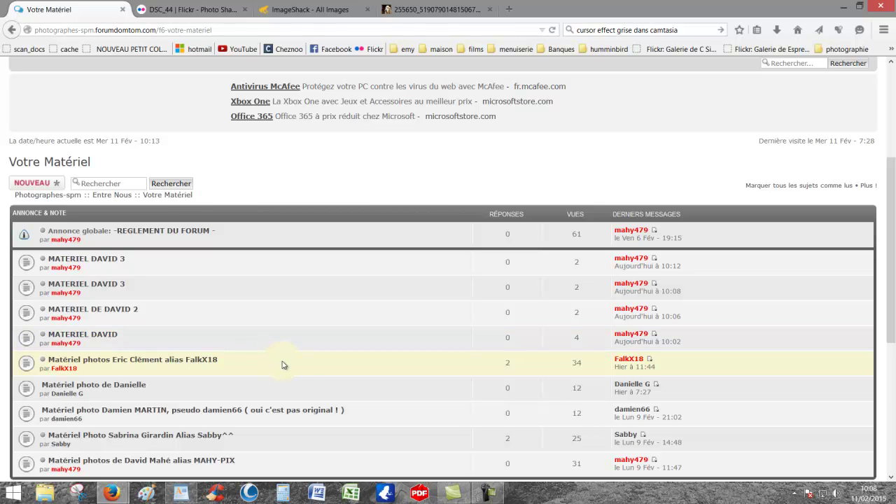
pyautogui.scroll(5, 299, 369)
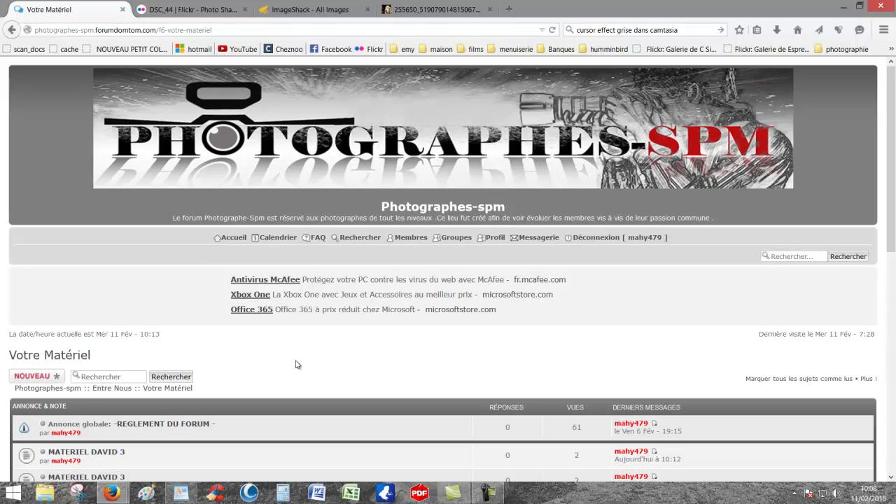
# - Go back to the displayed Facebook dog image and close its page
pyautogui.click(428, 9)
pyautogui.click(490, 10)
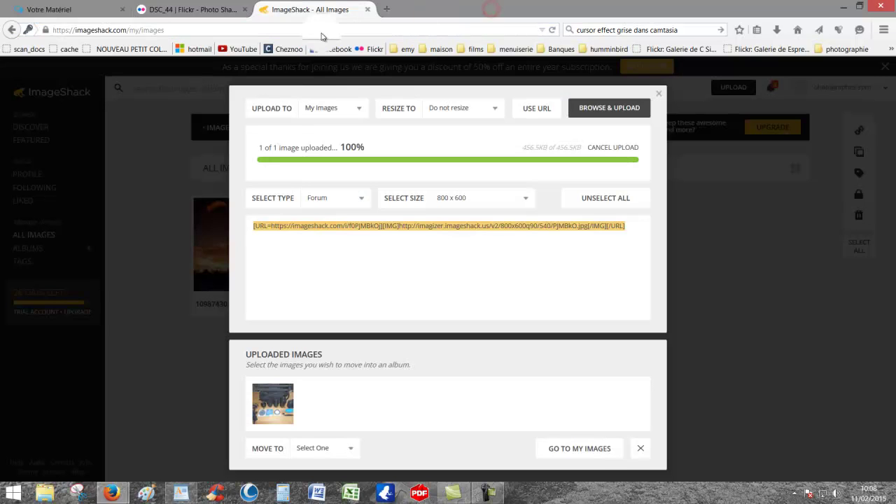
# - Close the ImageShack page, return to the forum's Votre Matériel section and review its list of topics
pyautogui.click(368, 9)
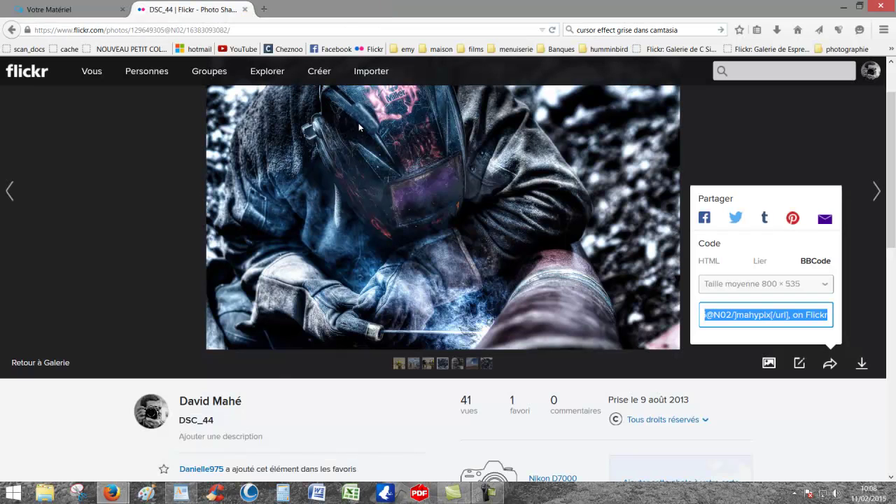
pyautogui.click(61, 9)
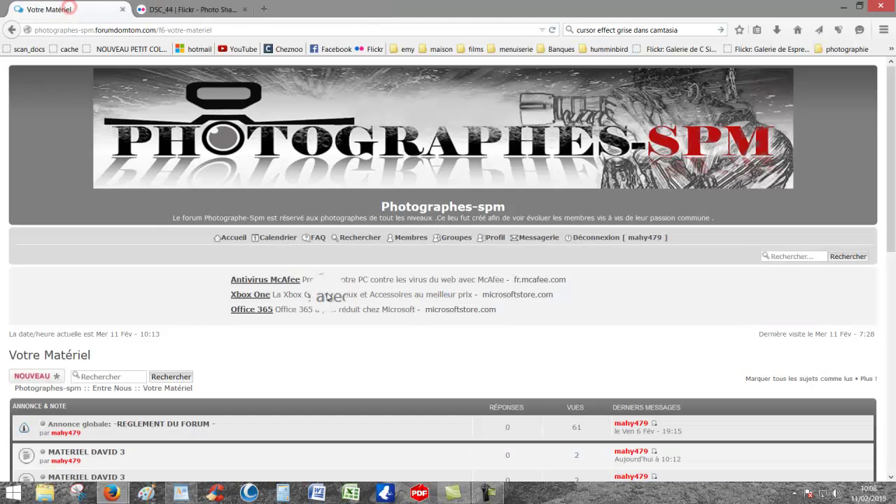
pyautogui.scroll(-2, 109, 344)
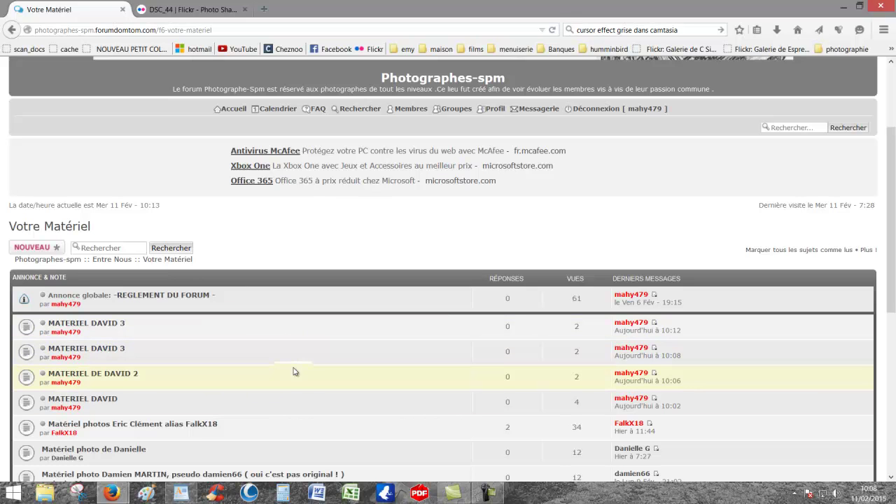
pyautogui.scroll(-1, 294, 372)
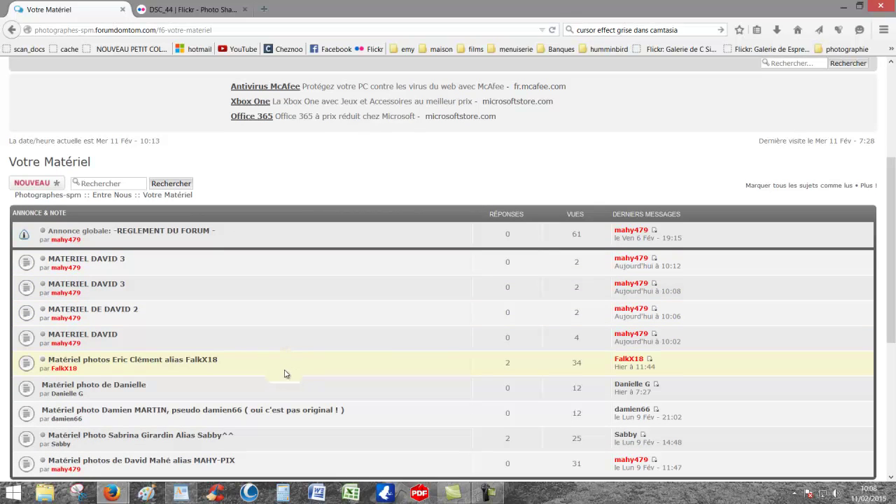
pyautogui.scroll(-2, 168, 328)
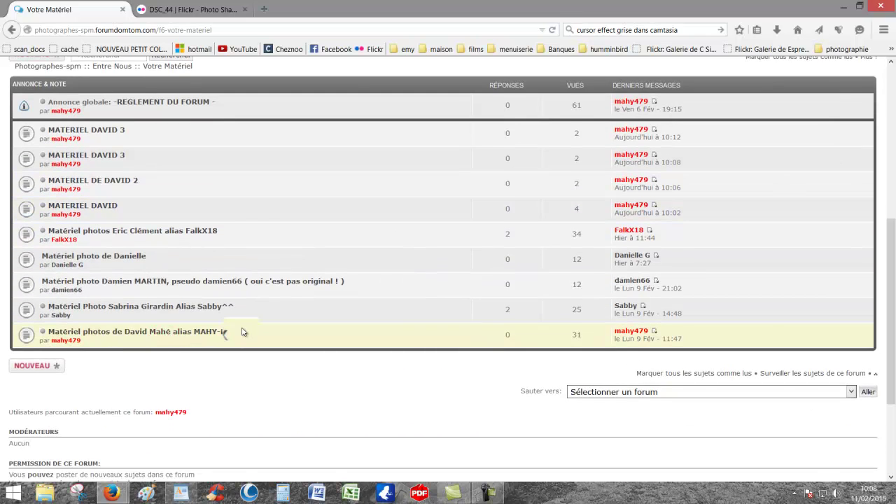
pyautogui.scroll(2, 242, 332)
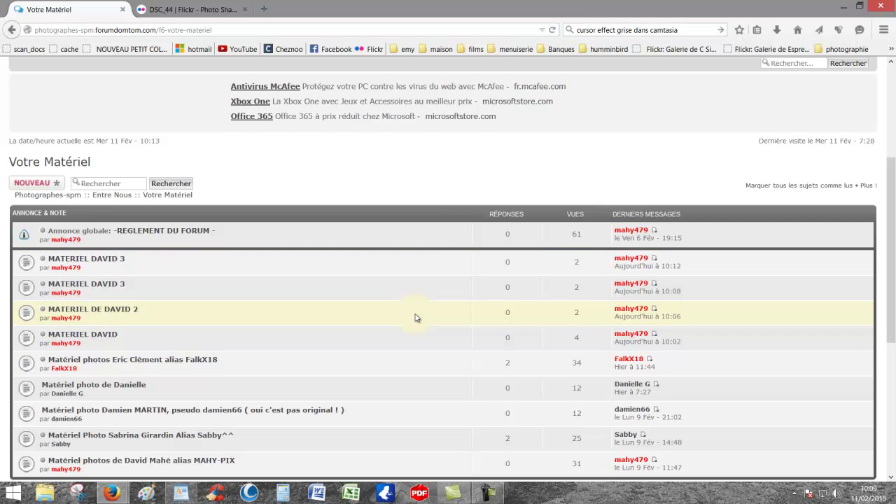
pyautogui.scroll(3, 415, 318)
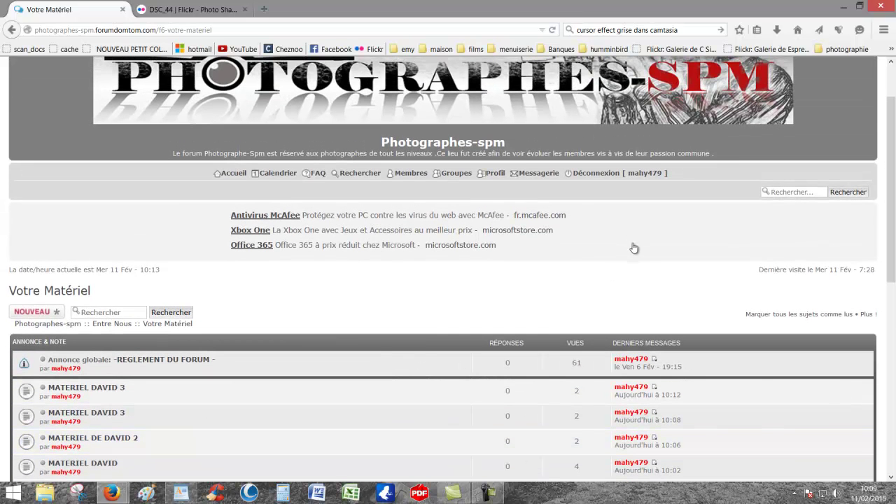